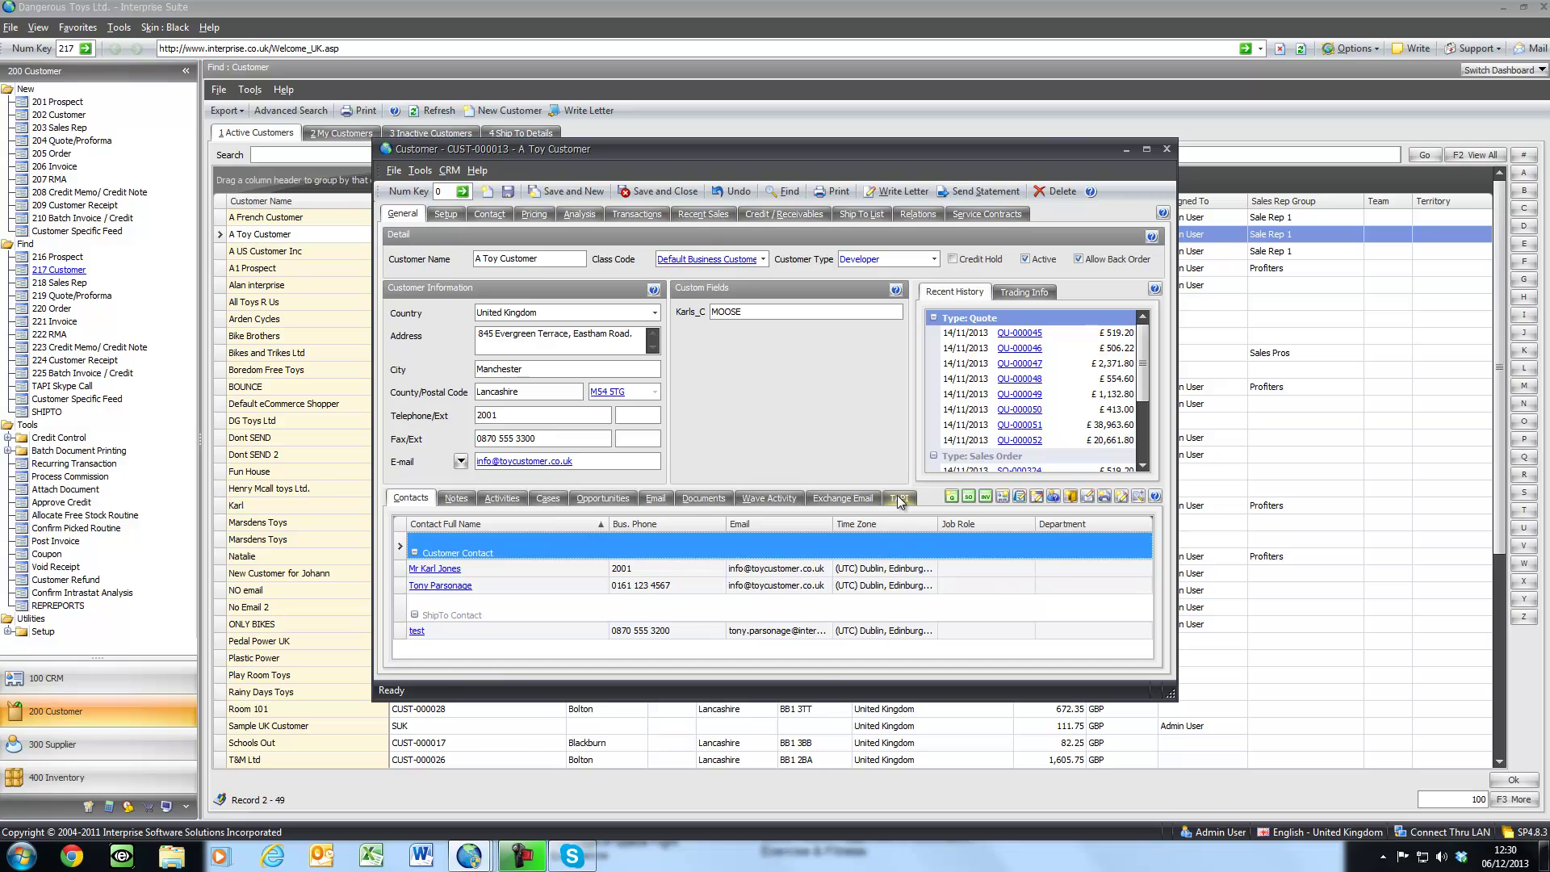
- Review the TAPI phone list of A Toy Customer, comparing its company telephone entry with the contacts' numbers
{"action": "left_click", "coordinate": [899, 498]}
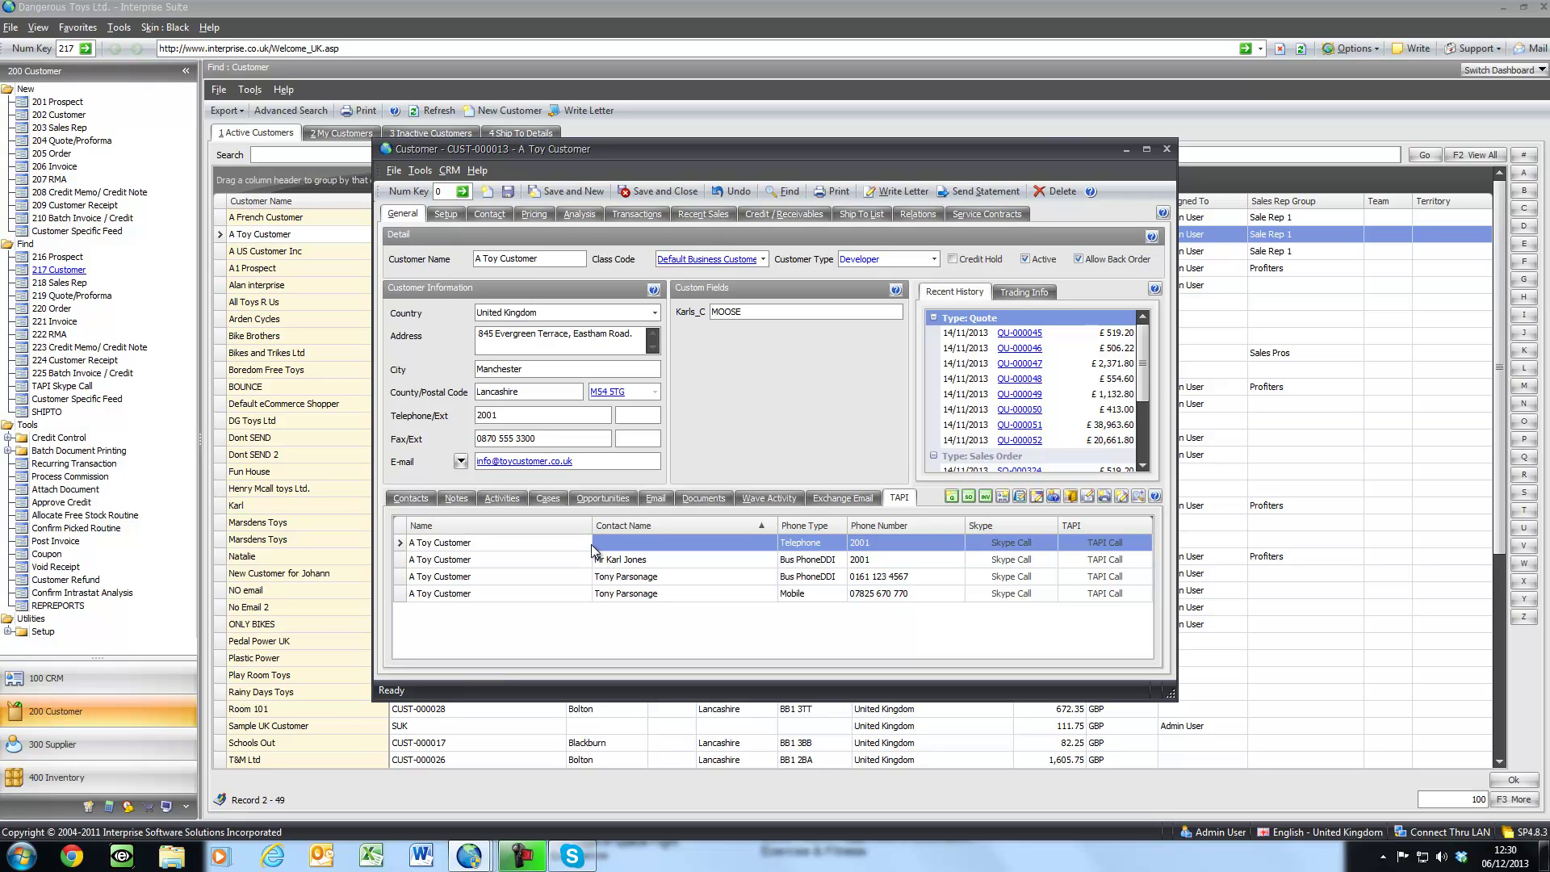
{"action": "left_click", "coordinate": [559, 545]}
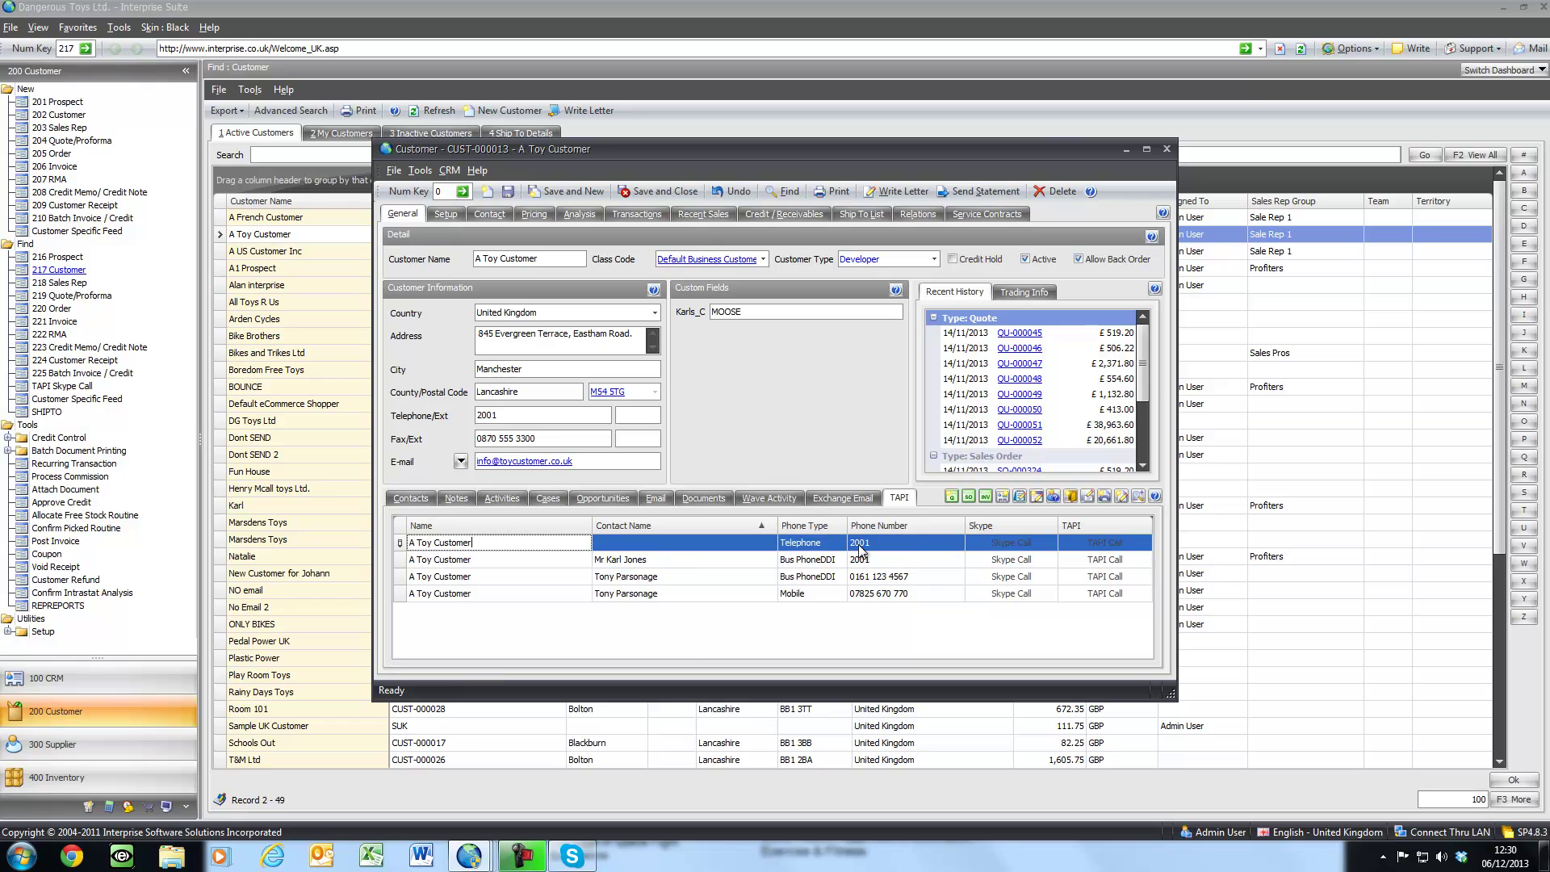
{"action": "left_click_drag", "start_coordinate": [512, 415], "coordinate": [471, 416]}
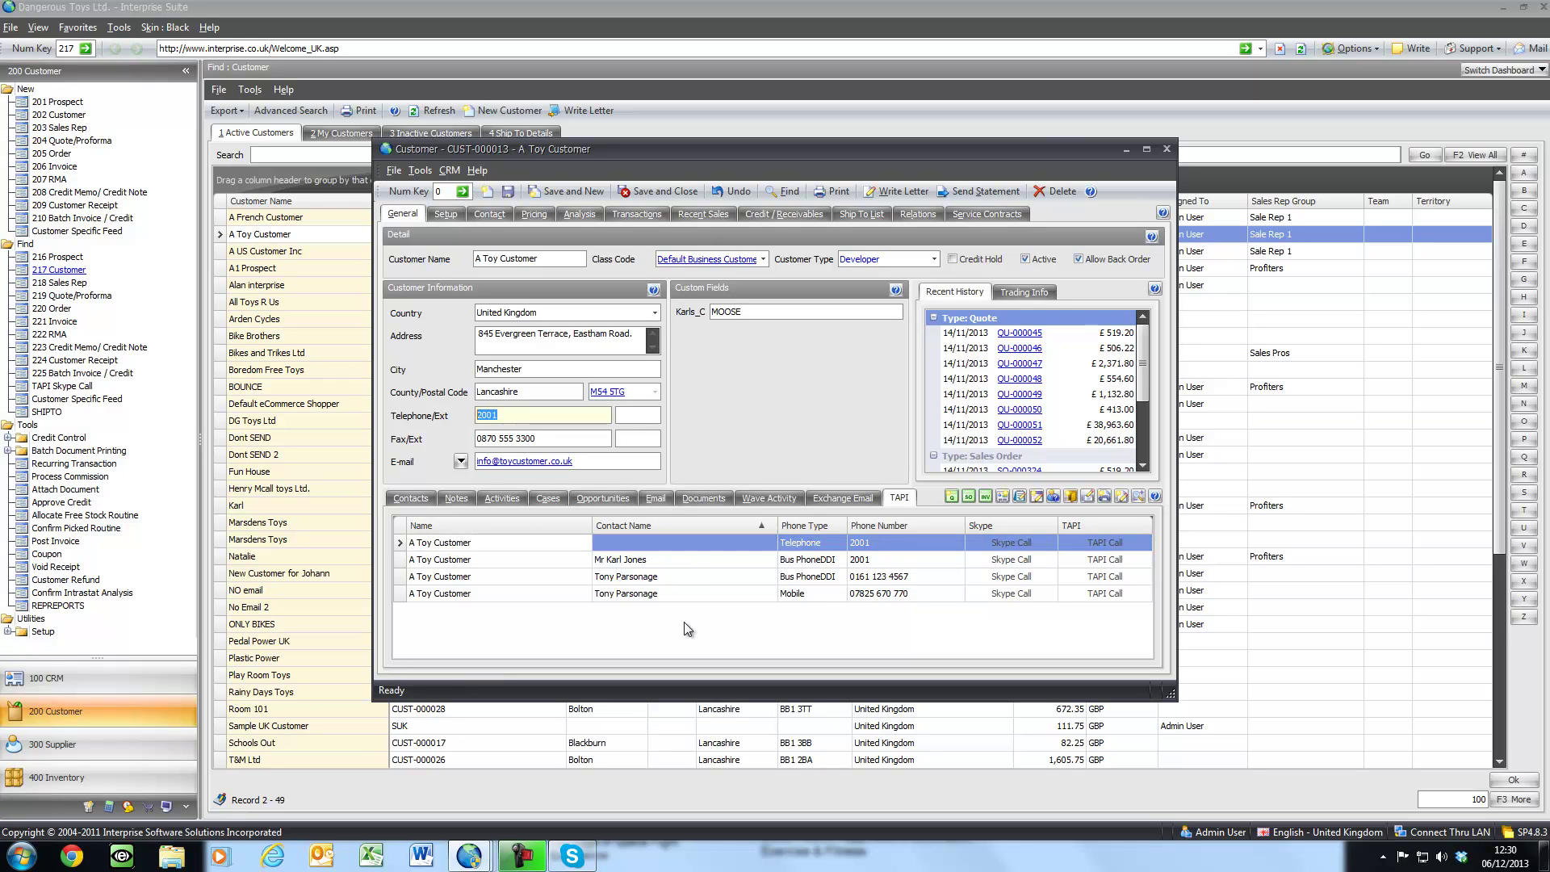
{"action": "left_click", "coordinate": [680, 576]}
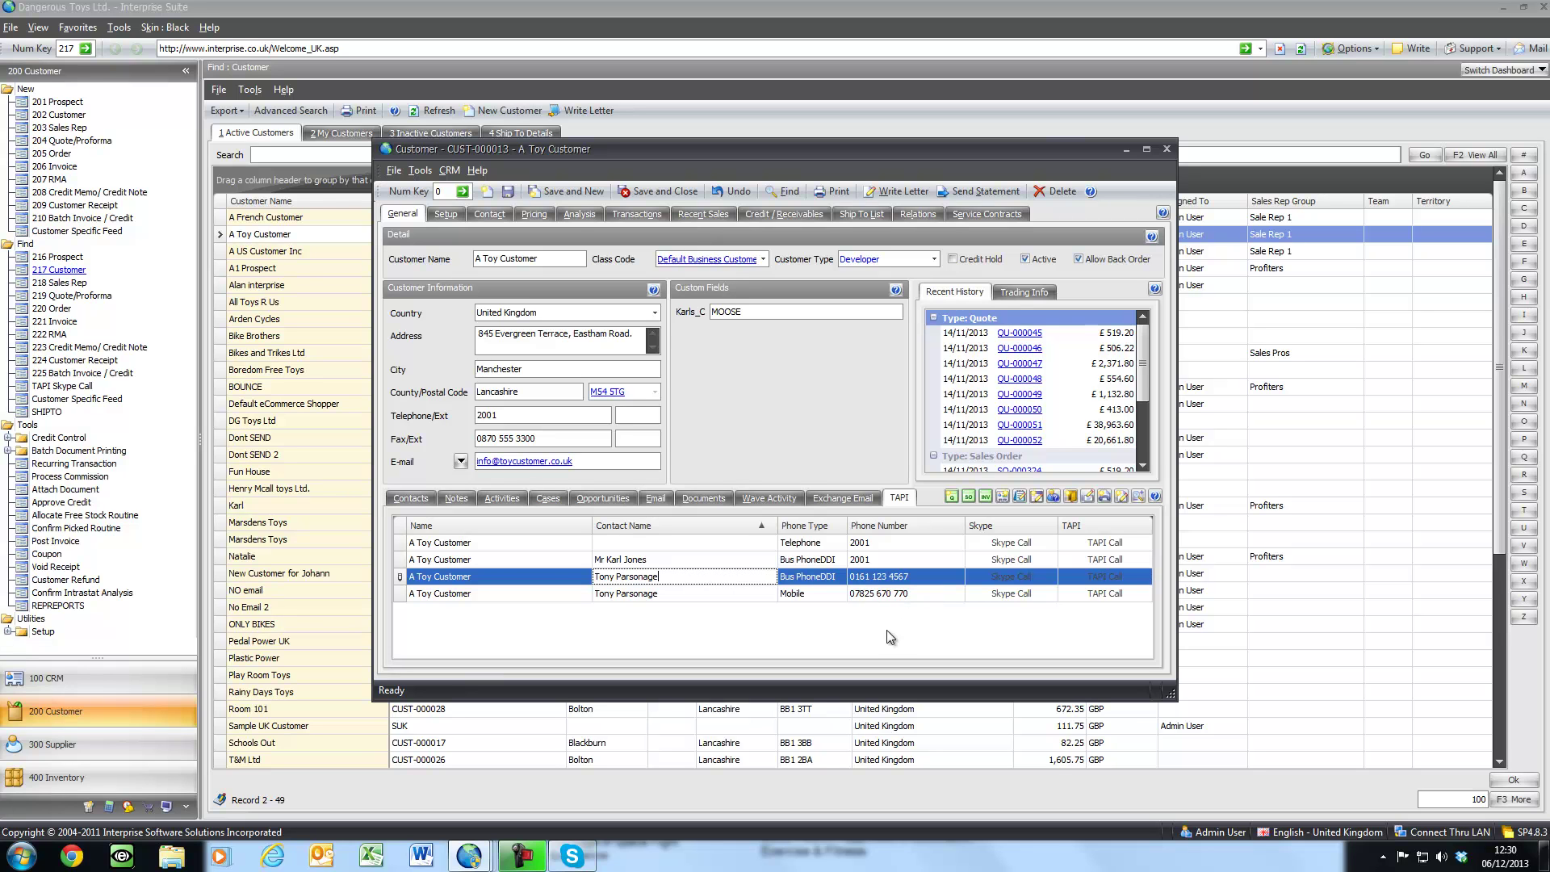
- Call the customer contact's mobile number by TAPI and by Skype, hang up, and close Skype and the customer record
{"action": "left_click", "coordinate": [1106, 594]}
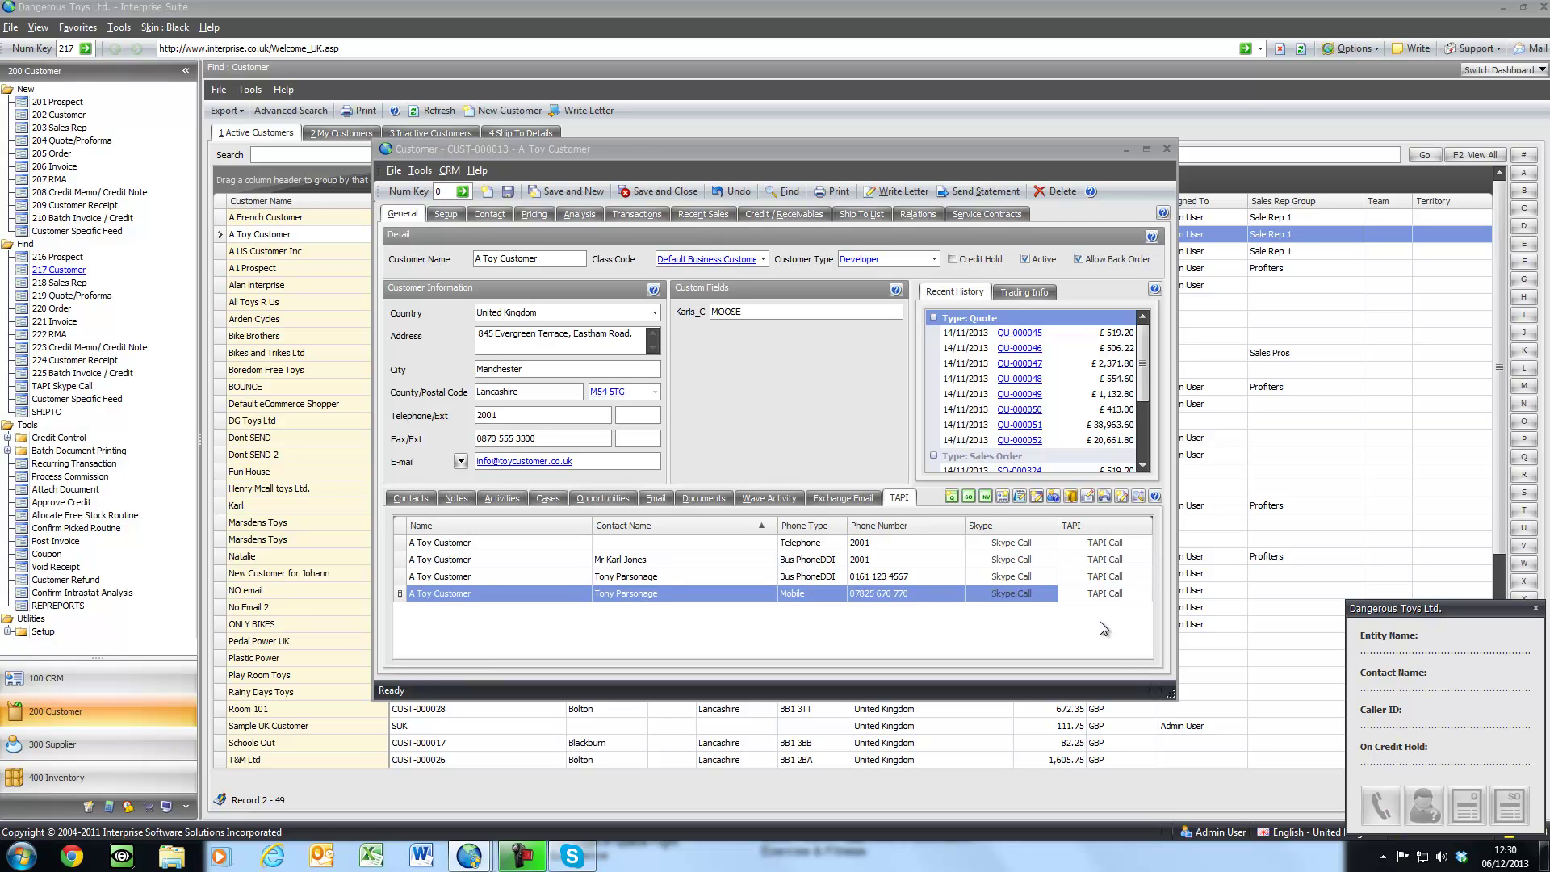
{"action": "left_click", "coordinate": [1011, 595]}
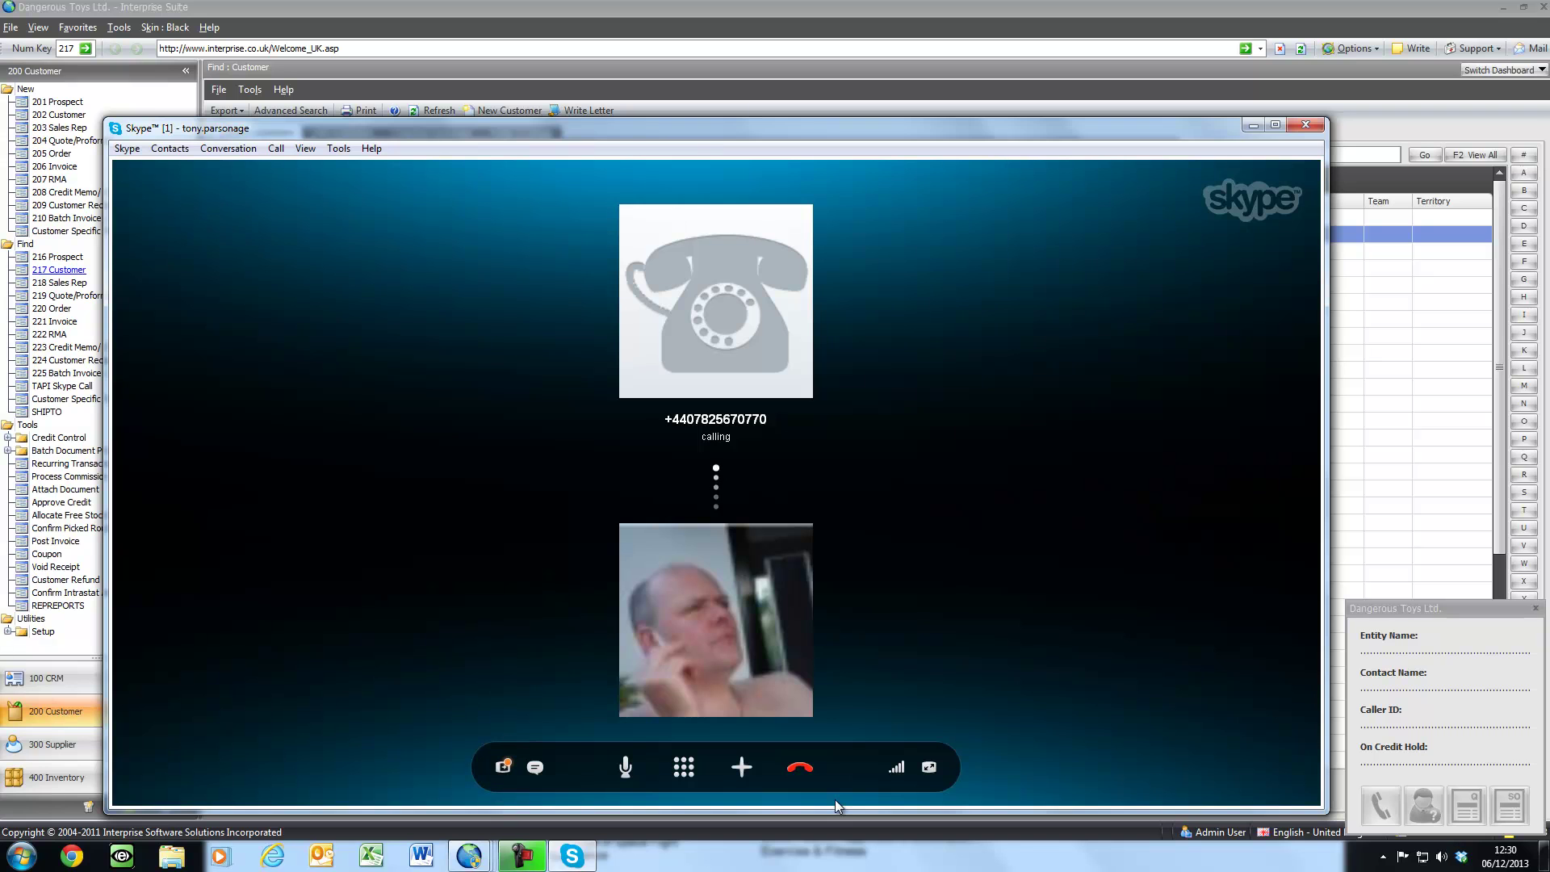
{"action": "left_click", "coordinate": [801, 767]}
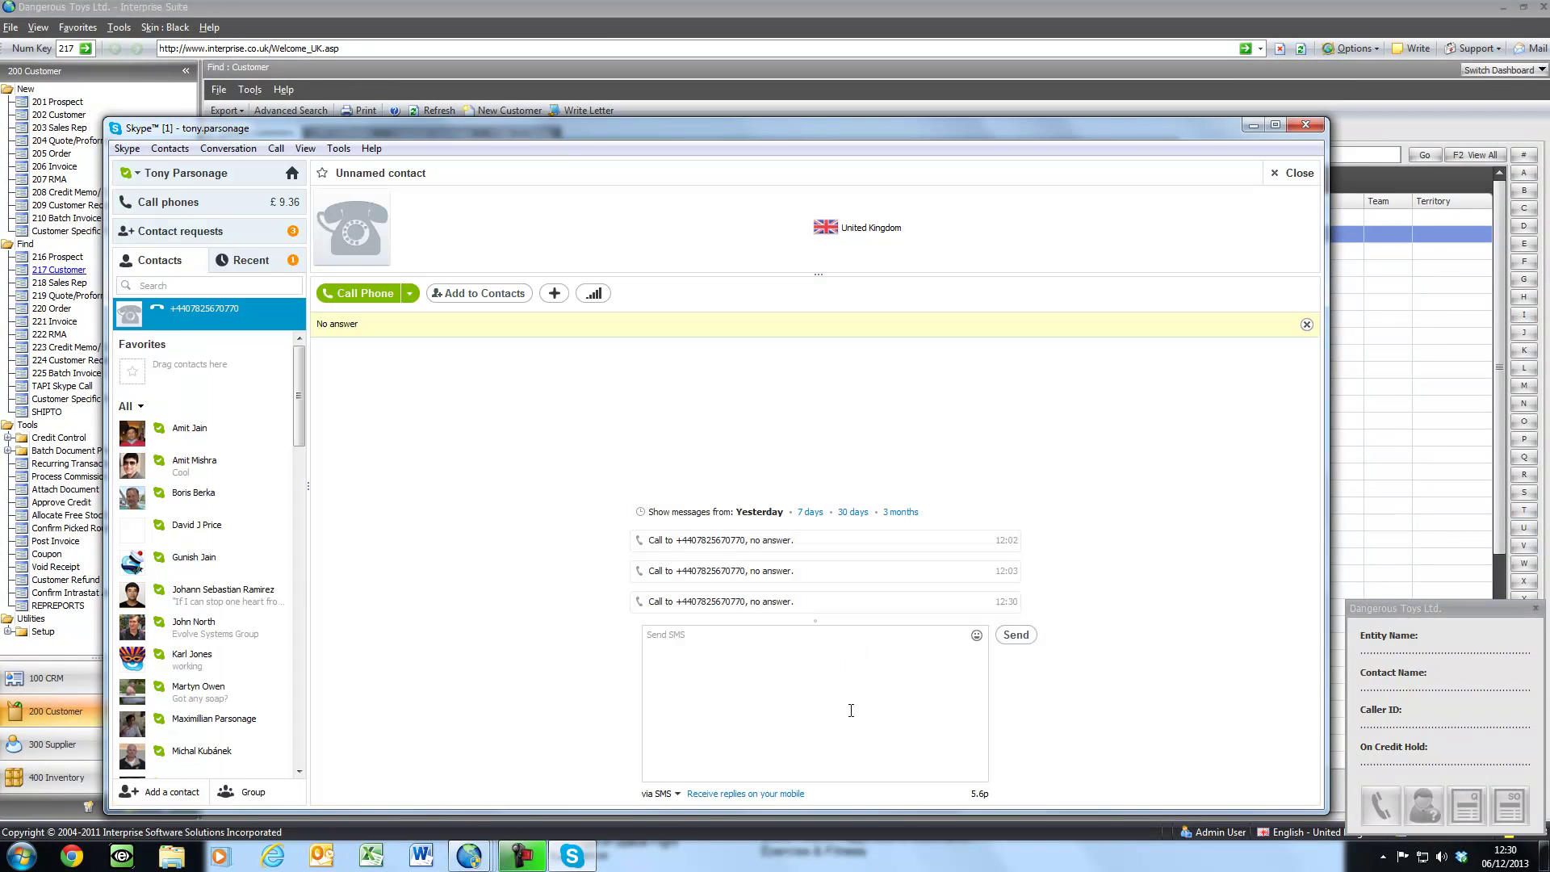
{"action": "left_click", "coordinate": [1306, 124]}
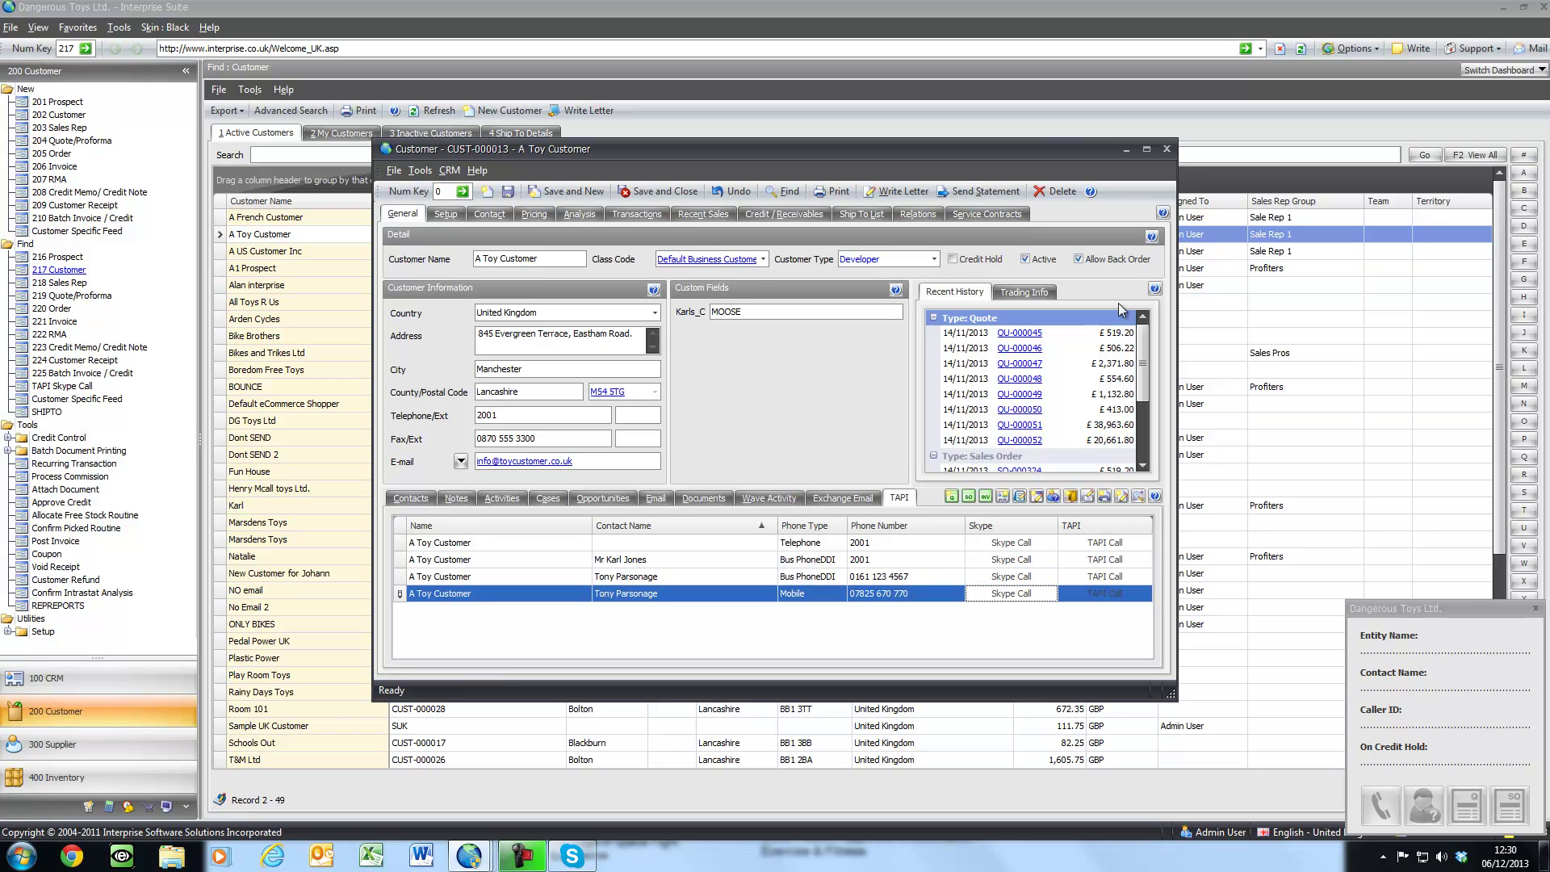
{"action": "left_click", "coordinate": [1166, 149]}
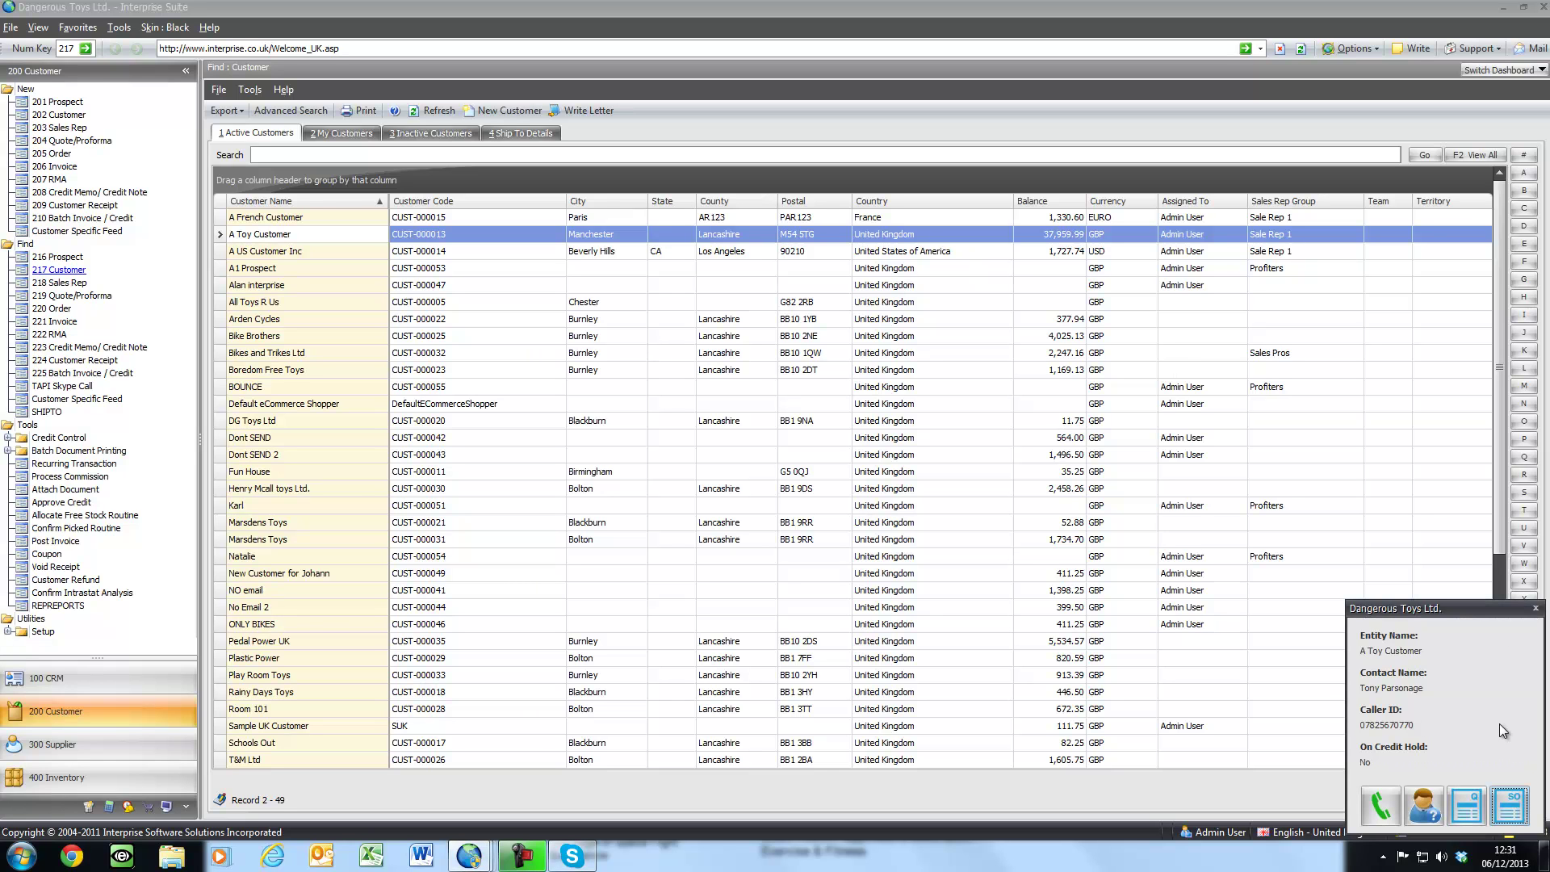
- Answer the incoming call from the caller pop-up to open A Toy Customer's record, and end the call
{"action": "left_click", "coordinate": [1388, 812]}
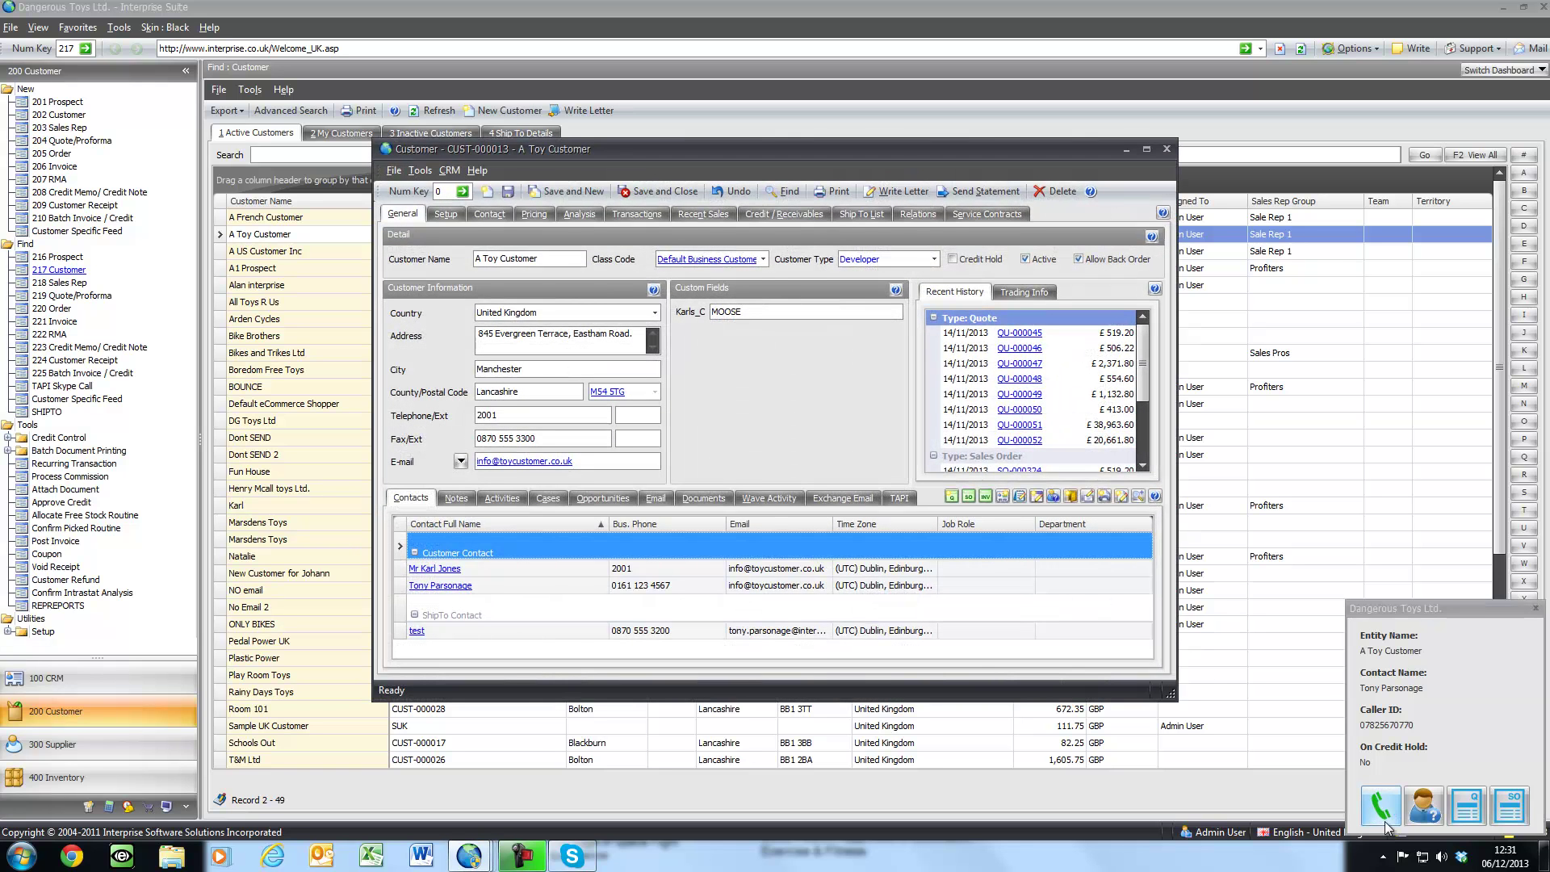
{"action": "left_click", "coordinate": [1395, 811]}
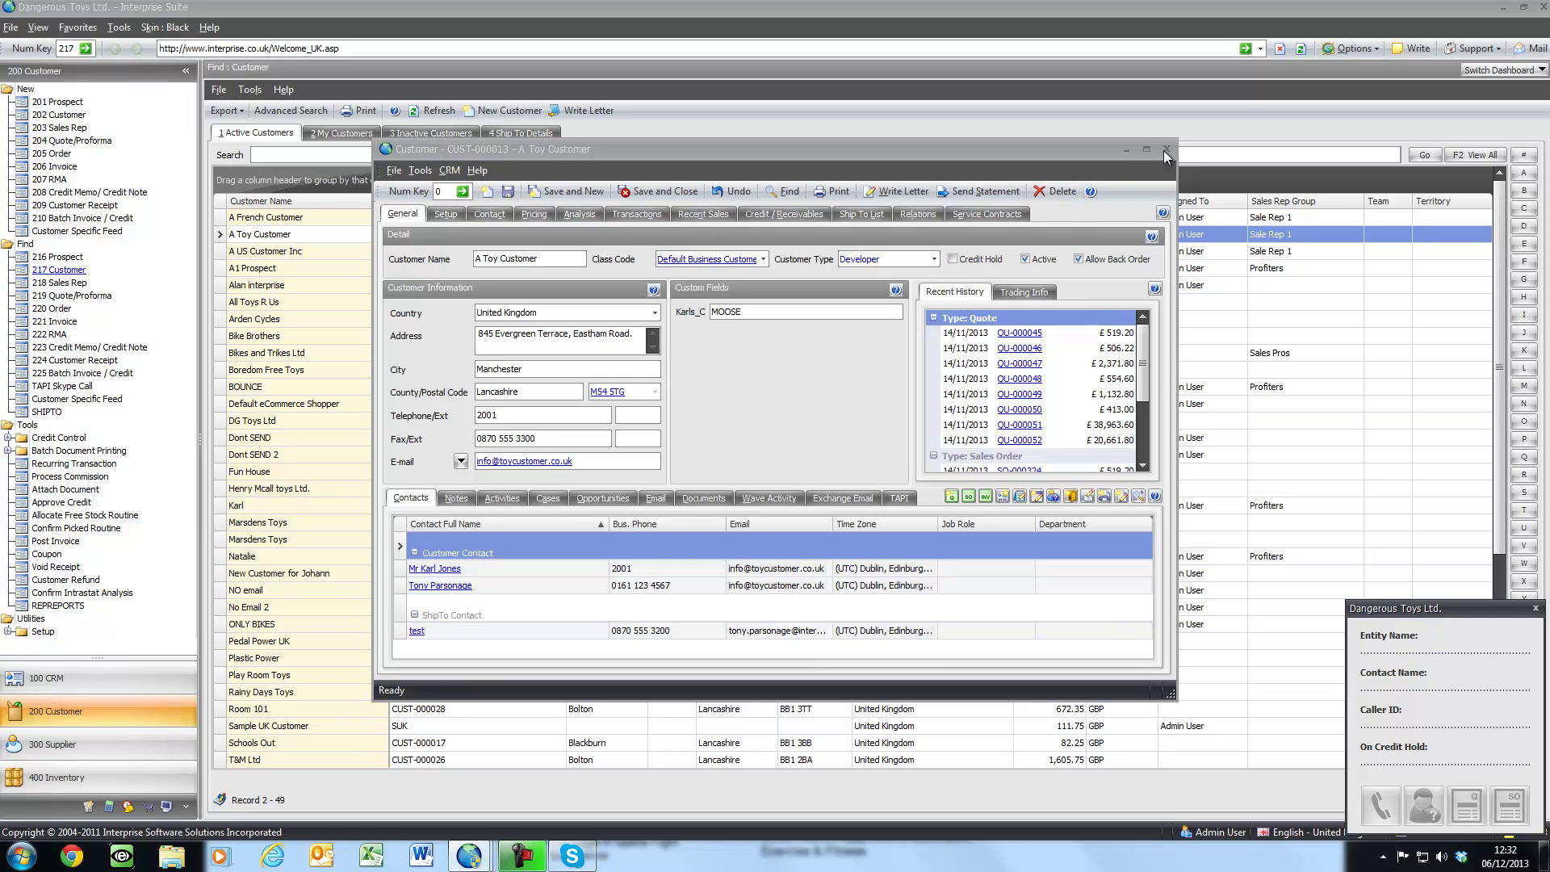
- Create a case with the subject "network down" for A Toy Customer, view its TAPI phone list, and save and close it
{"action": "left_click", "coordinate": [1054, 495]}
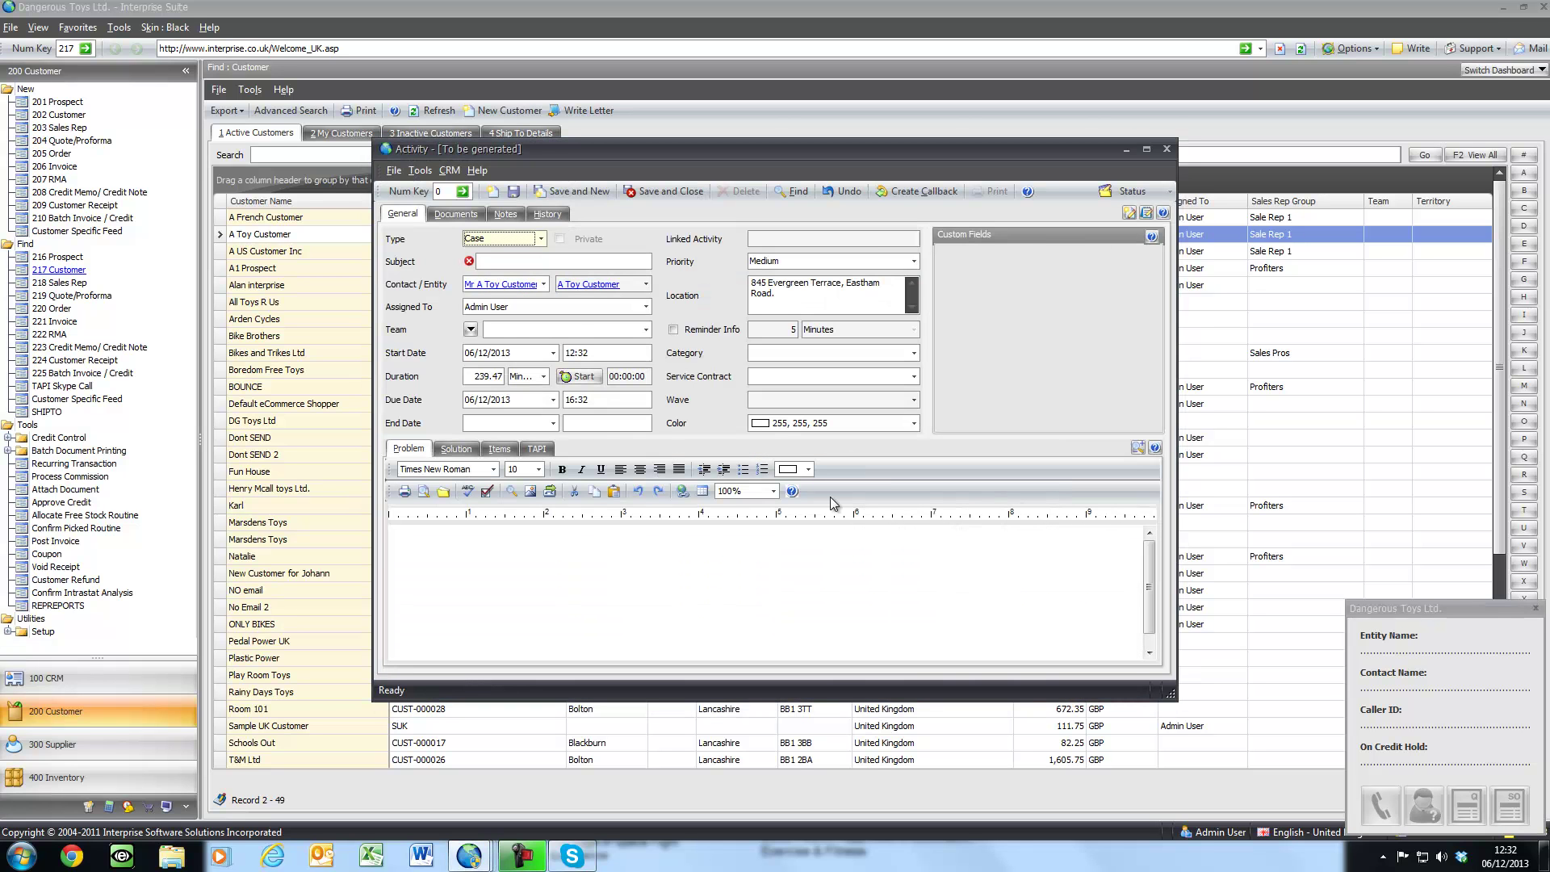
{"action": "left_click", "coordinate": [551, 260]}
{"action": "type", "text": "network down"}
{"action": "key", "text": "Tab"}
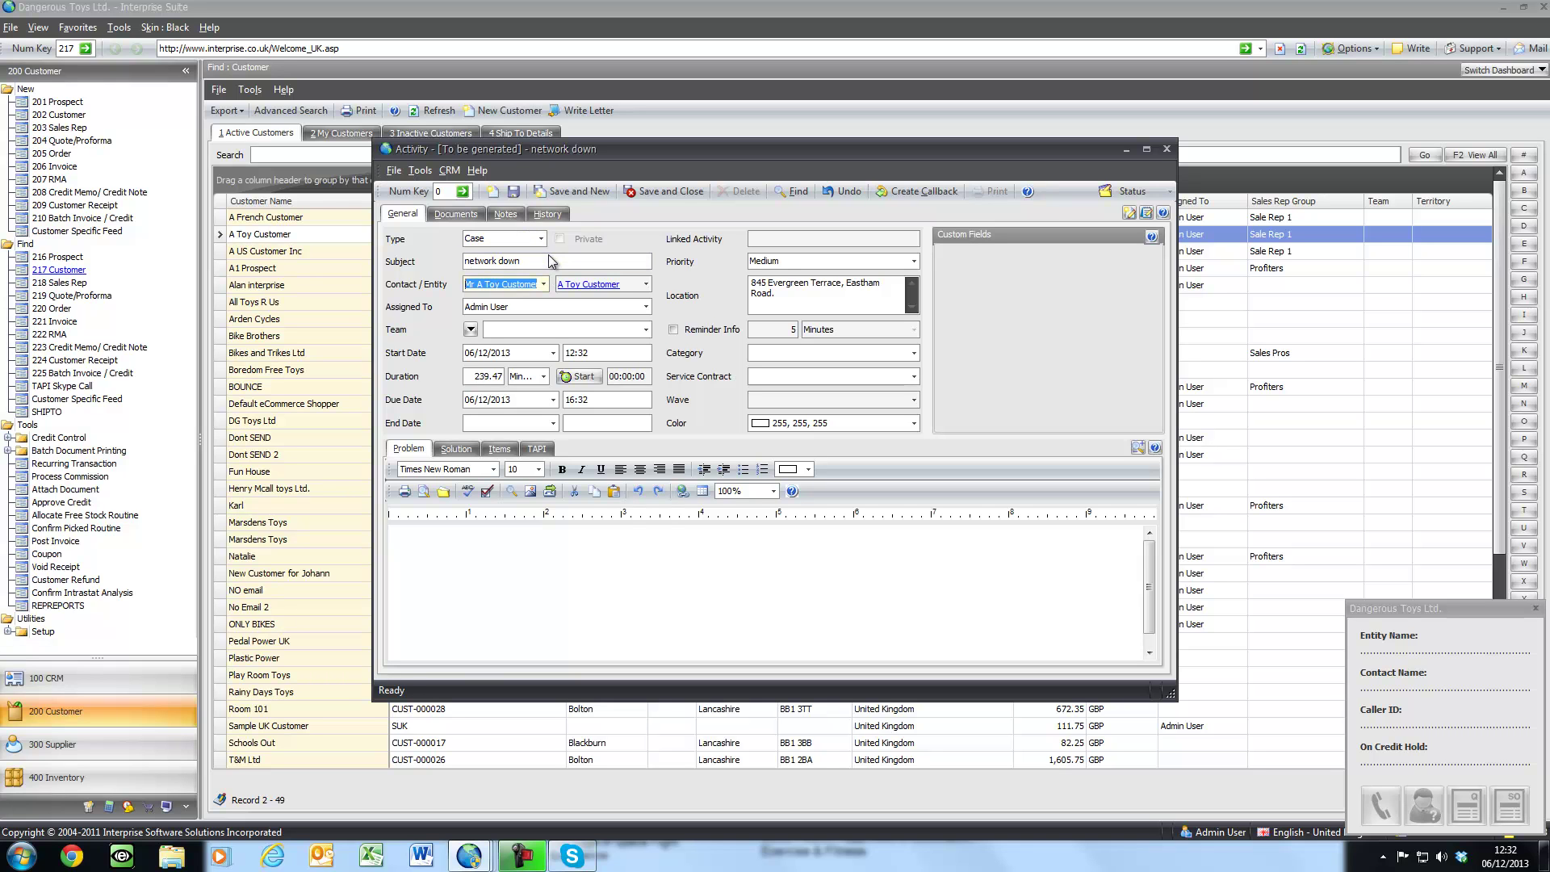
{"action": "left_click", "coordinate": [537, 450]}
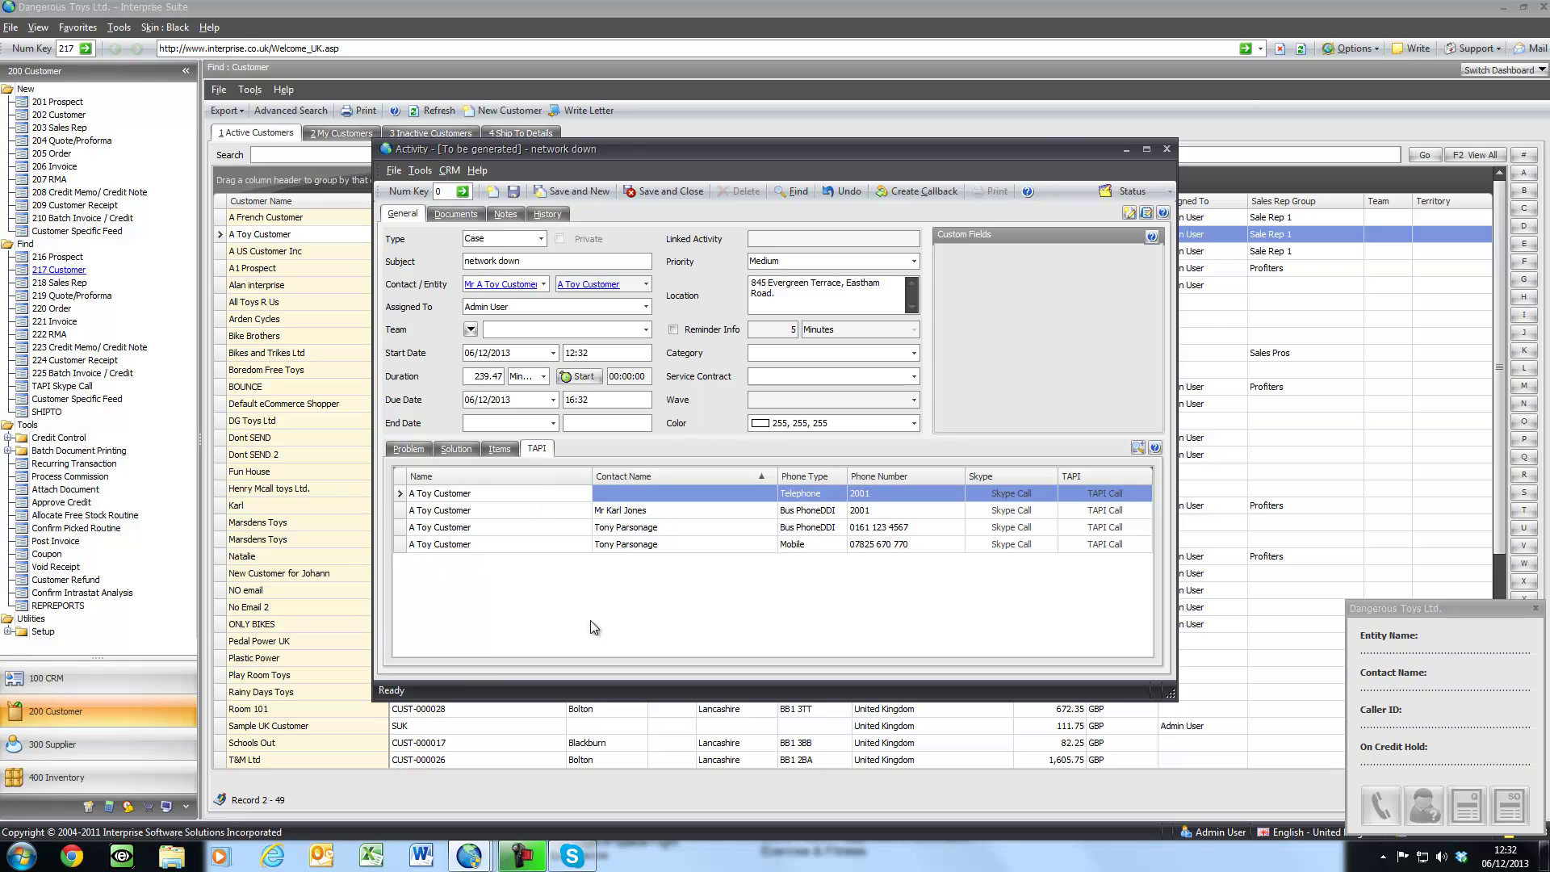
{"action": "left_click", "coordinate": [1016, 545]}
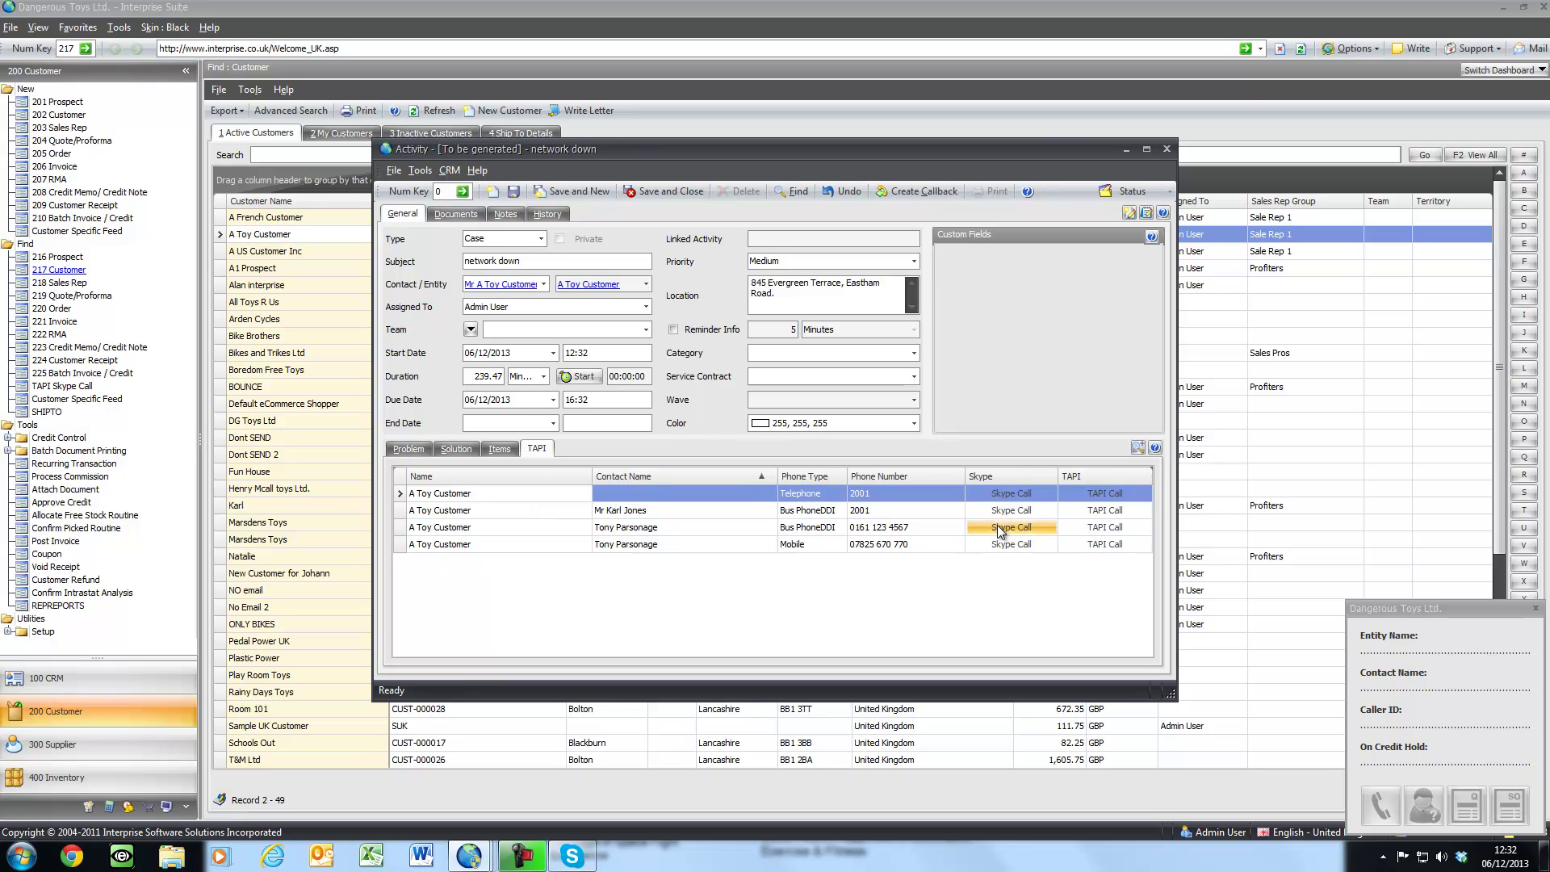
{"action": "left_click", "coordinate": [664, 192]}
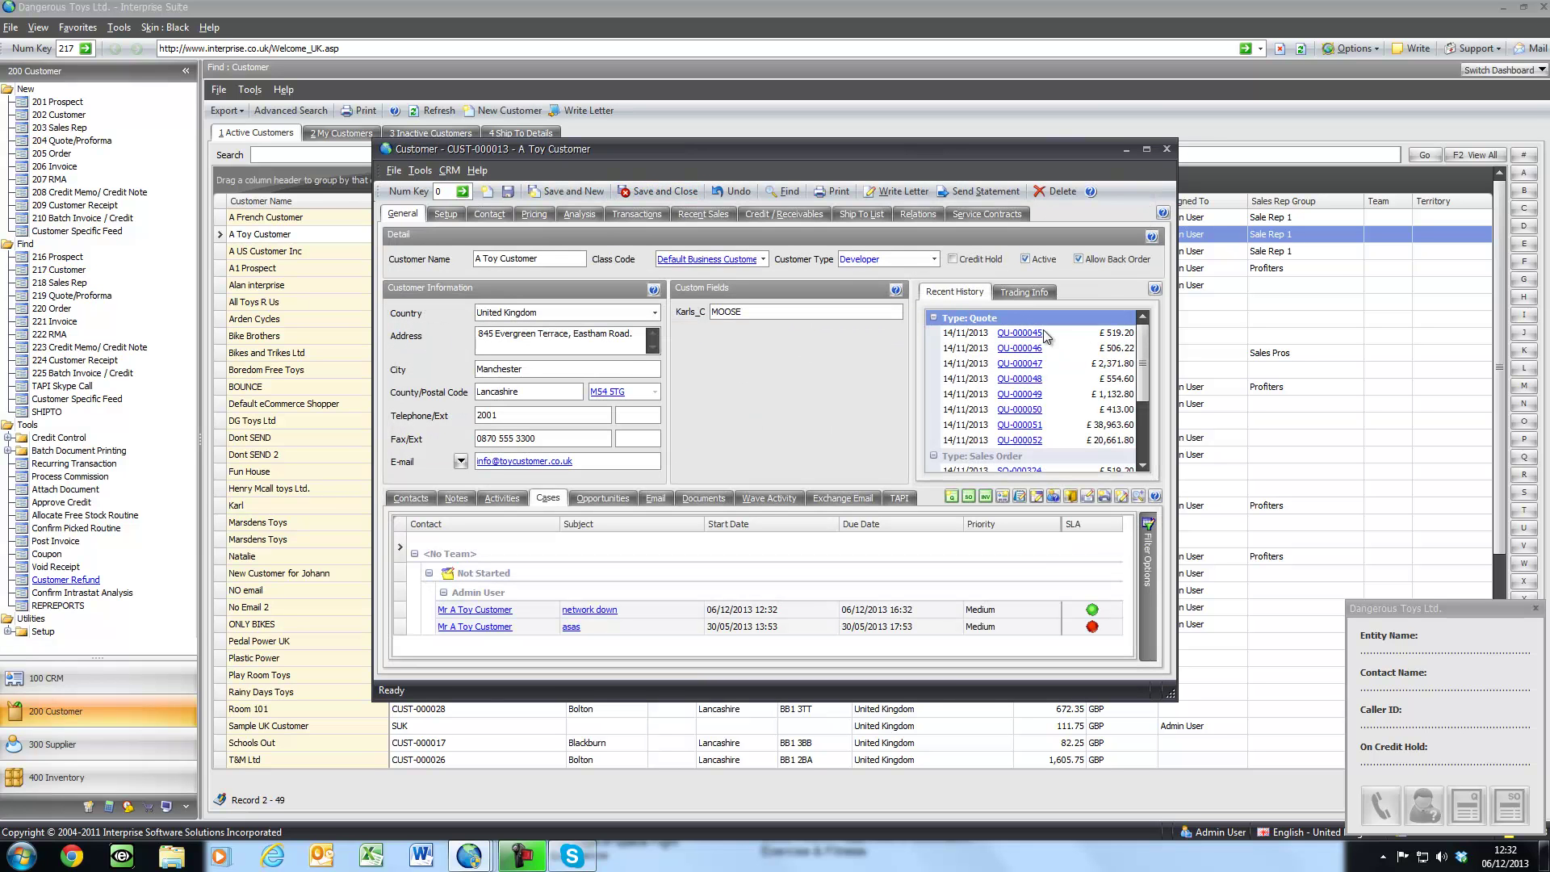
{"action": "left_click", "coordinate": [1163, 151]}
- Open the CRM lead Come Play With Me, view its TAPI Skype Call options, and close the lead
{"action": "left_click", "coordinate": [48, 678]}
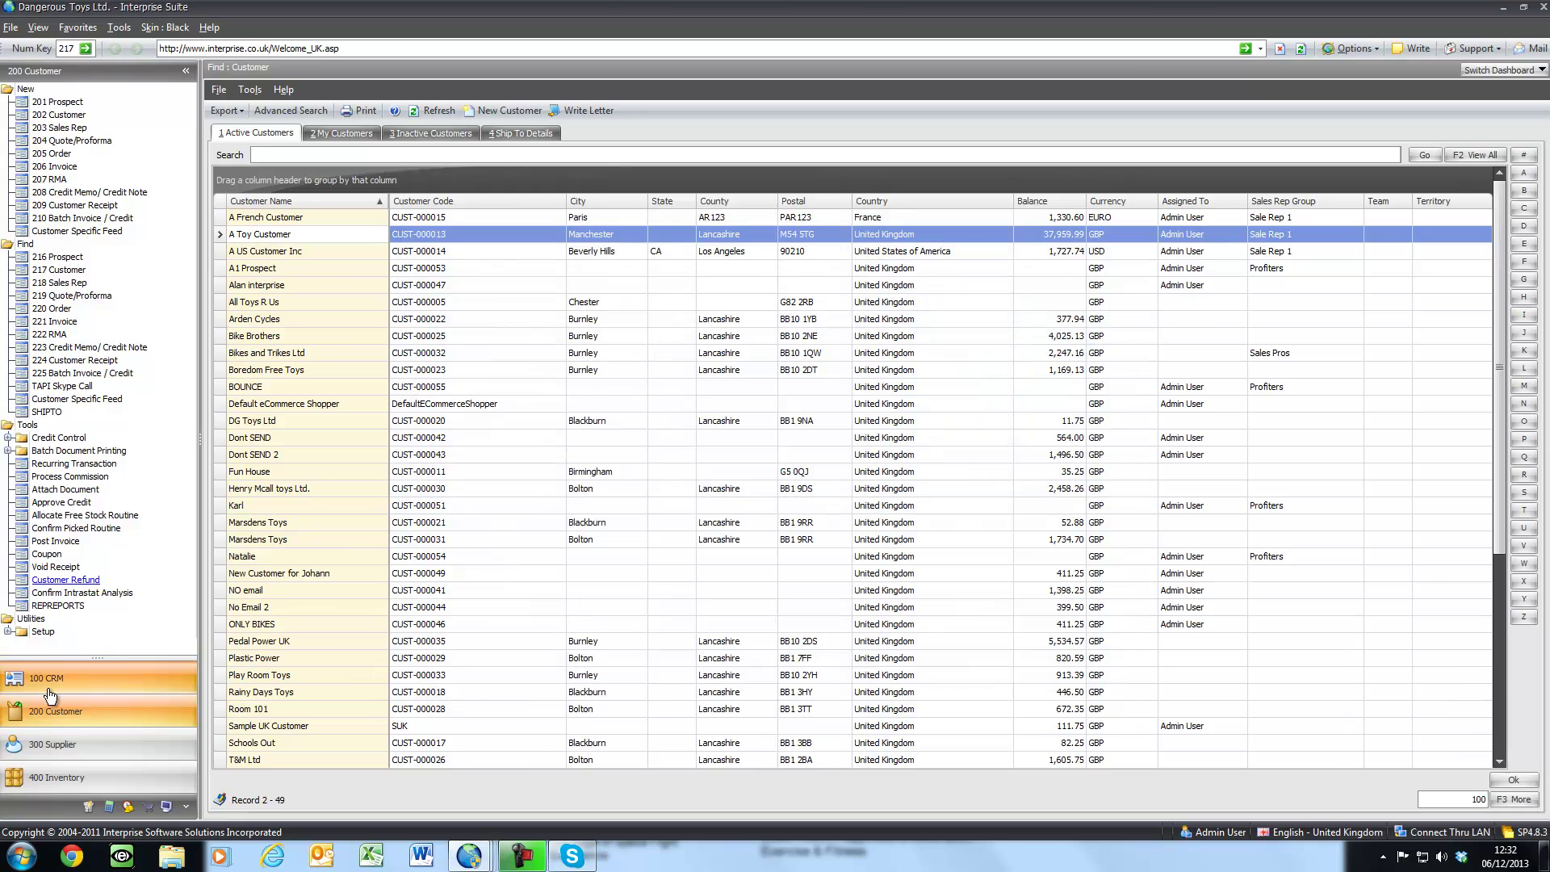
{"action": "left_click", "coordinate": [50, 244]}
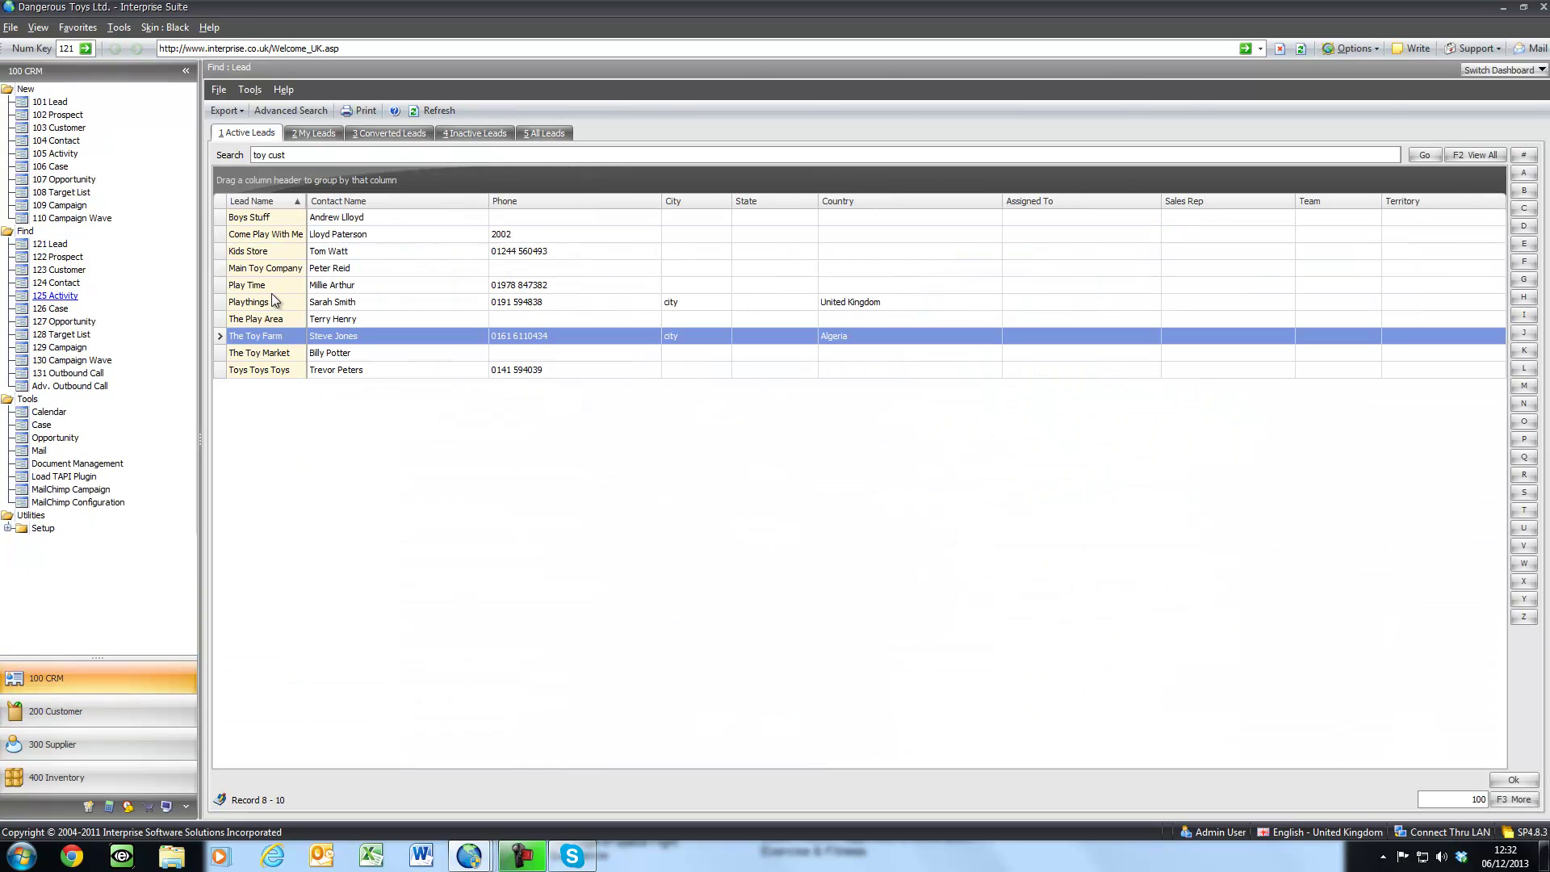
{"action": "double_click", "coordinate": [279, 243]}
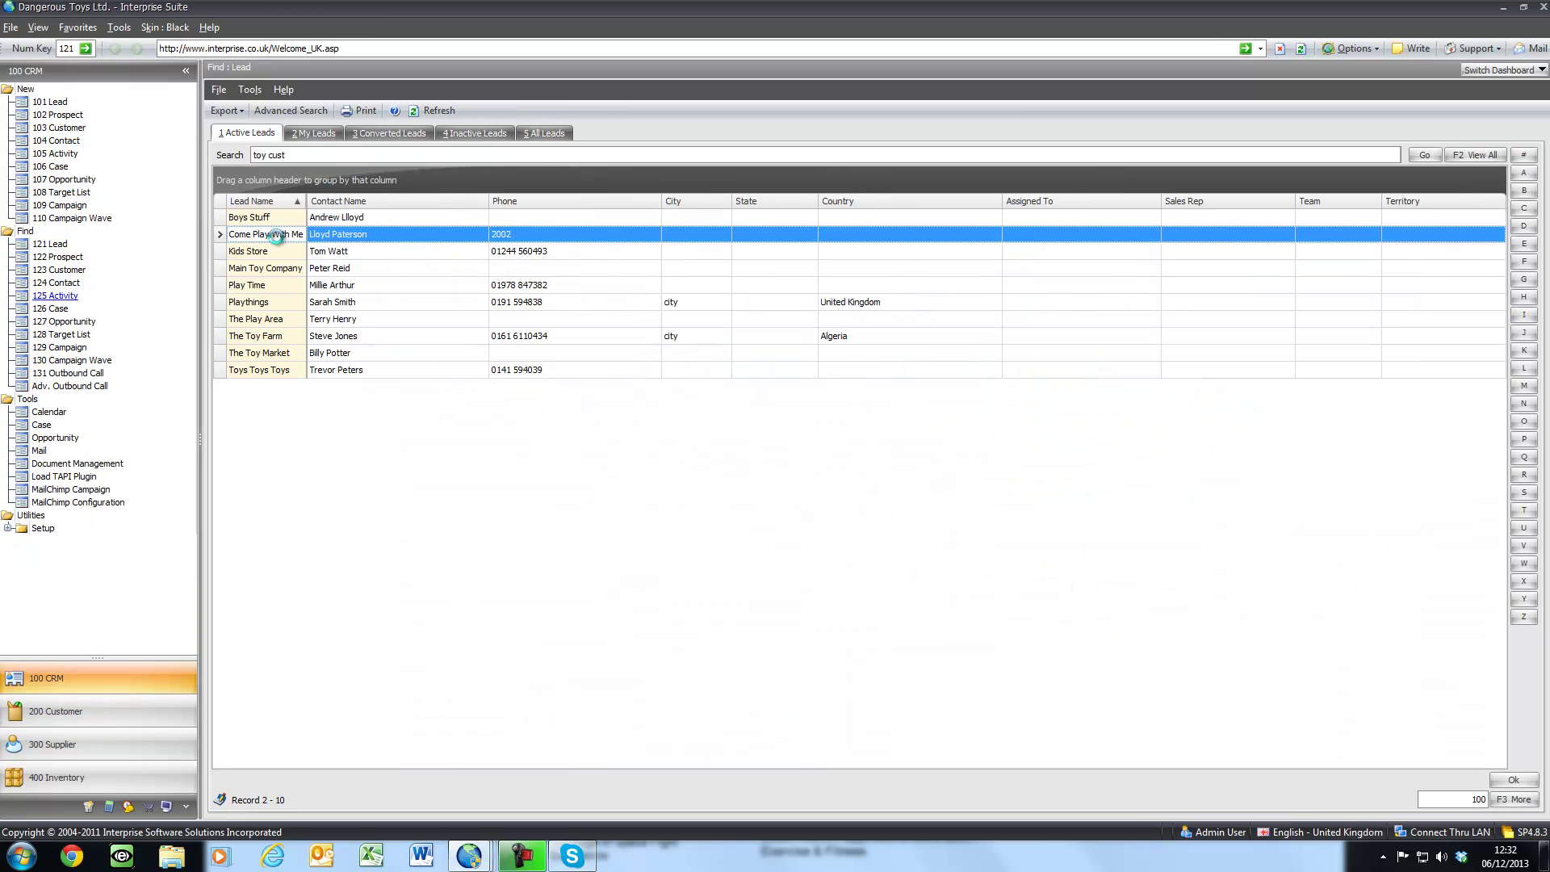
{"action": "left_click", "coordinate": [468, 467]}
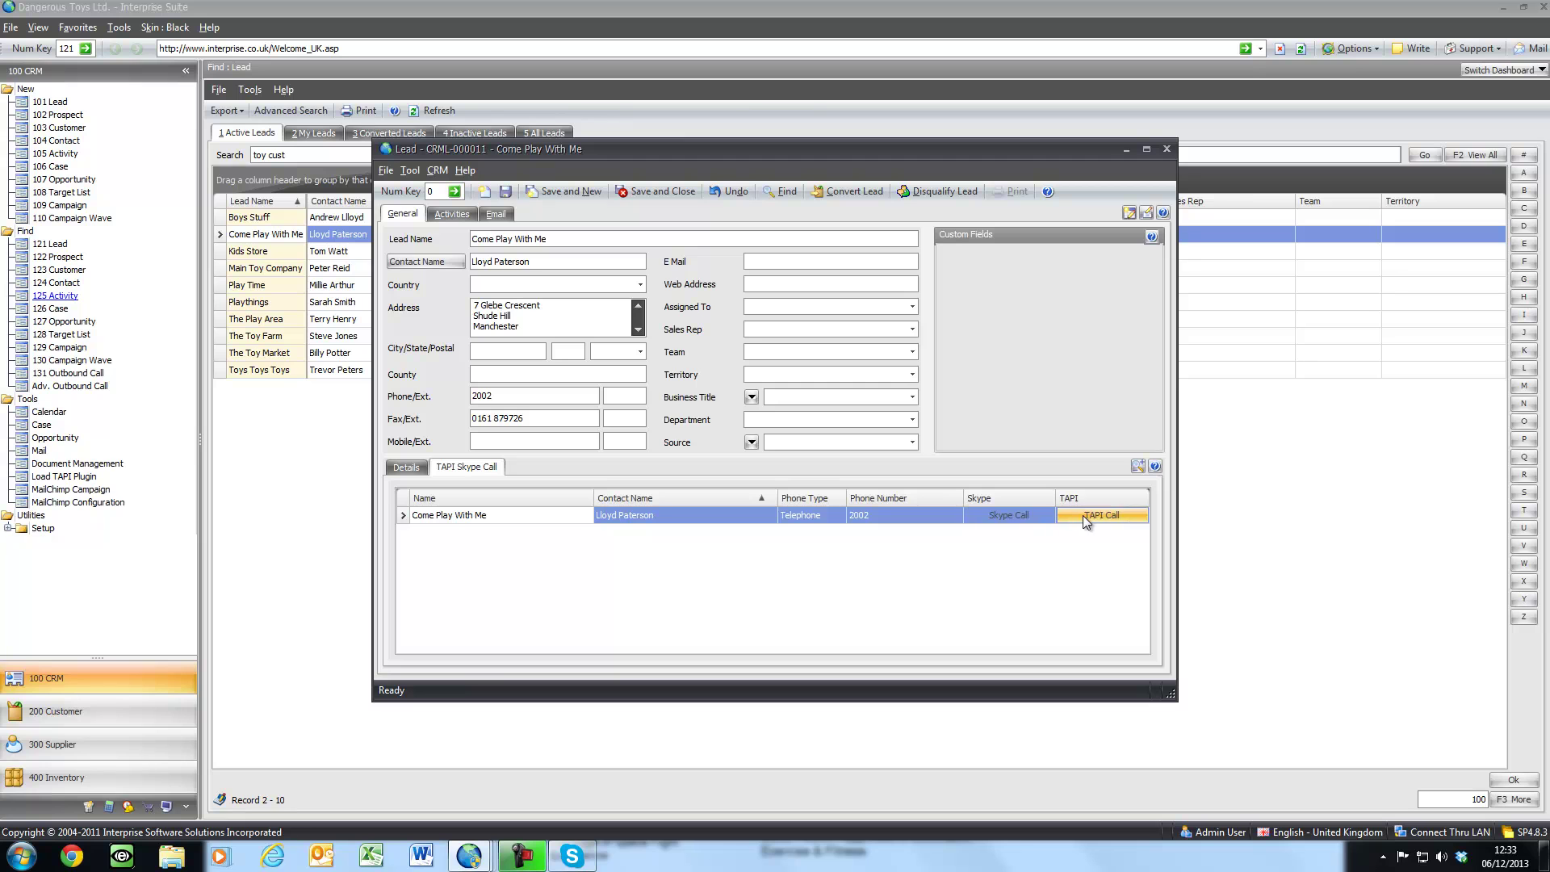
{"action": "left_click", "coordinate": [1167, 148]}
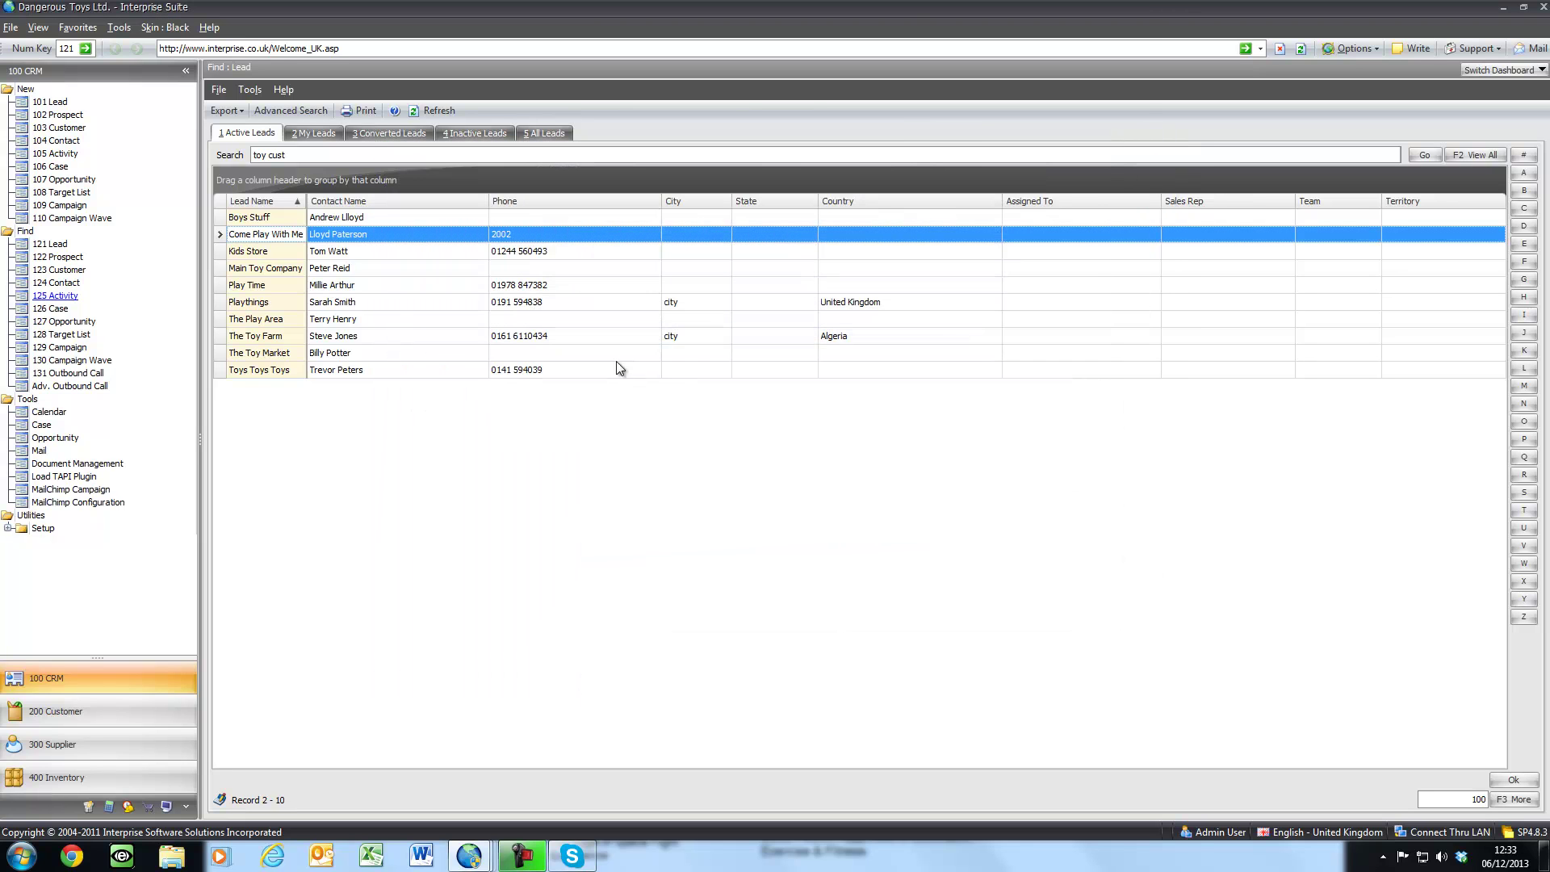
- Open the prospect The Place For Play, view its TAPI phone list, and close the record
{"action": "left_click", "coordinate": [57, 256]}
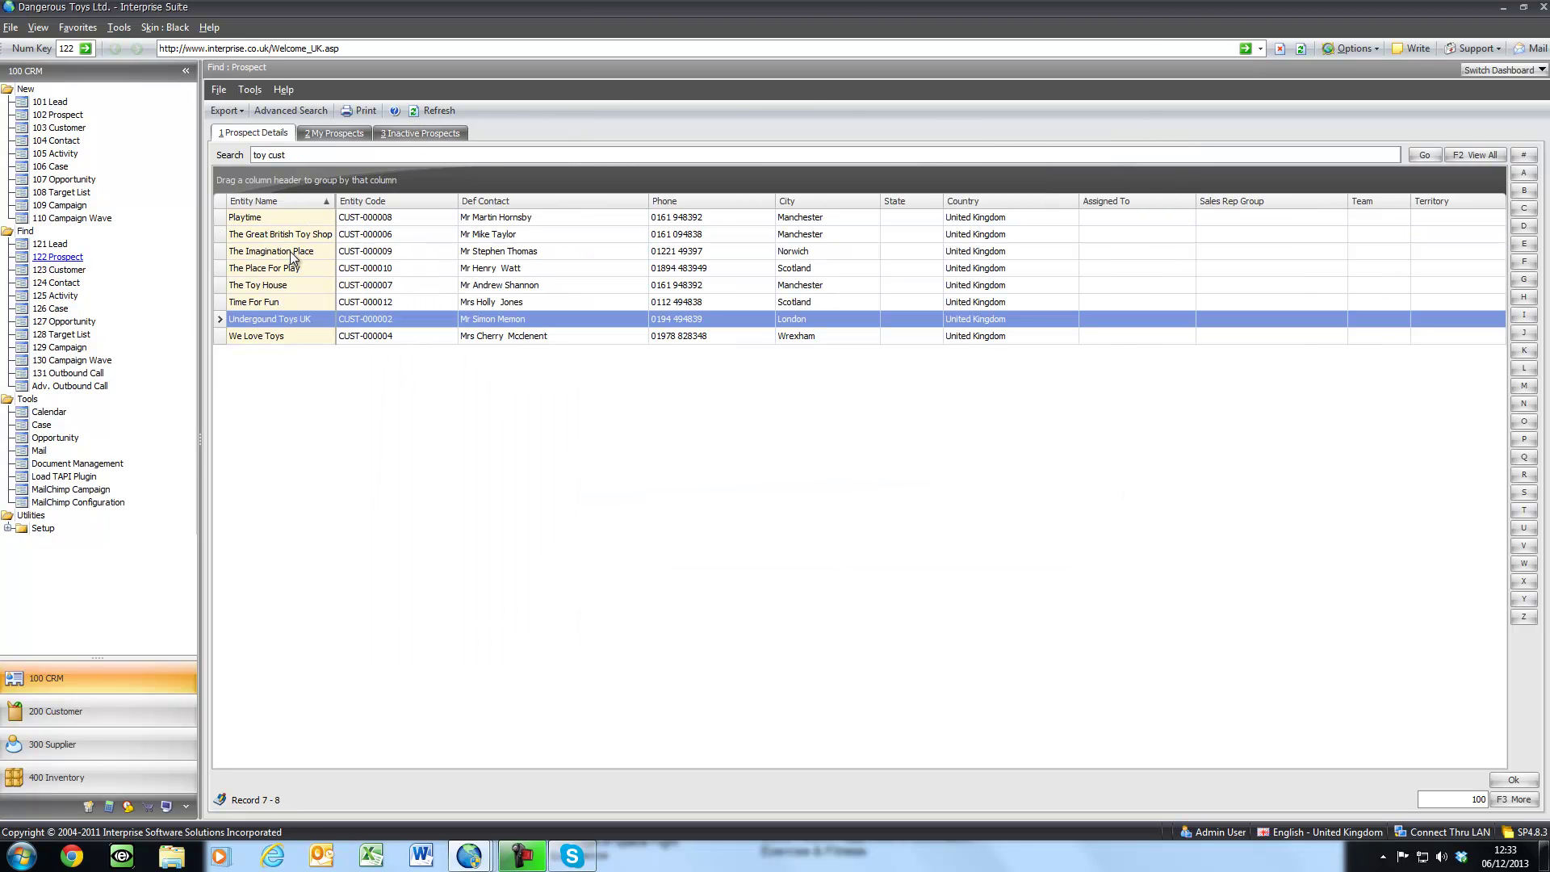
{"action": "left_click", "coordinate": [292, 253]}
{"action": "double_click", "coordinate": [291, 269]}
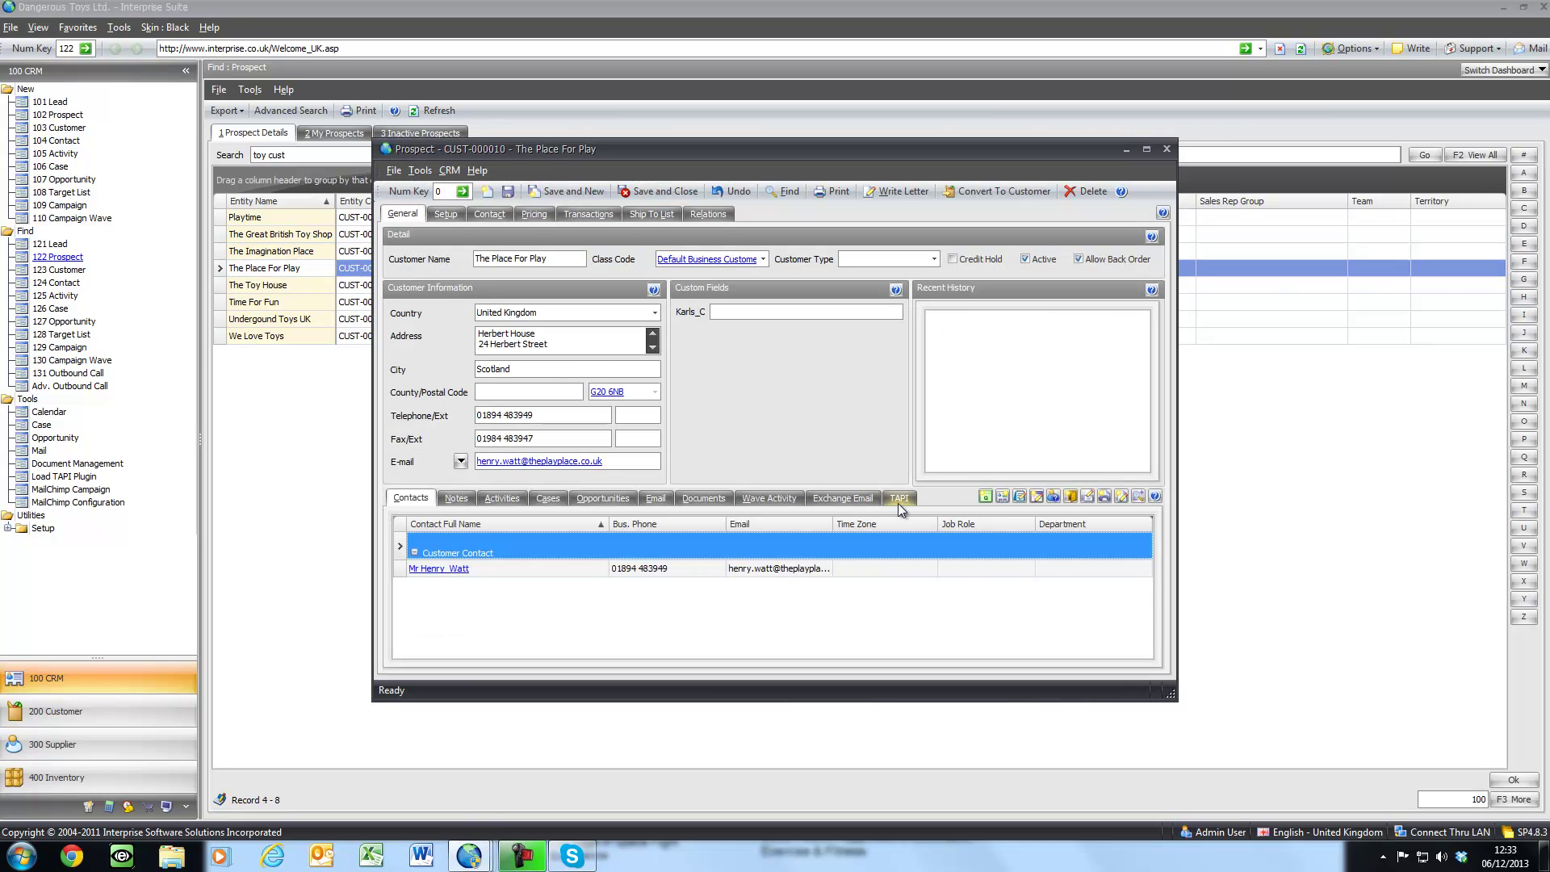
{"action": "left_click", "coordinate": [899, 499]}
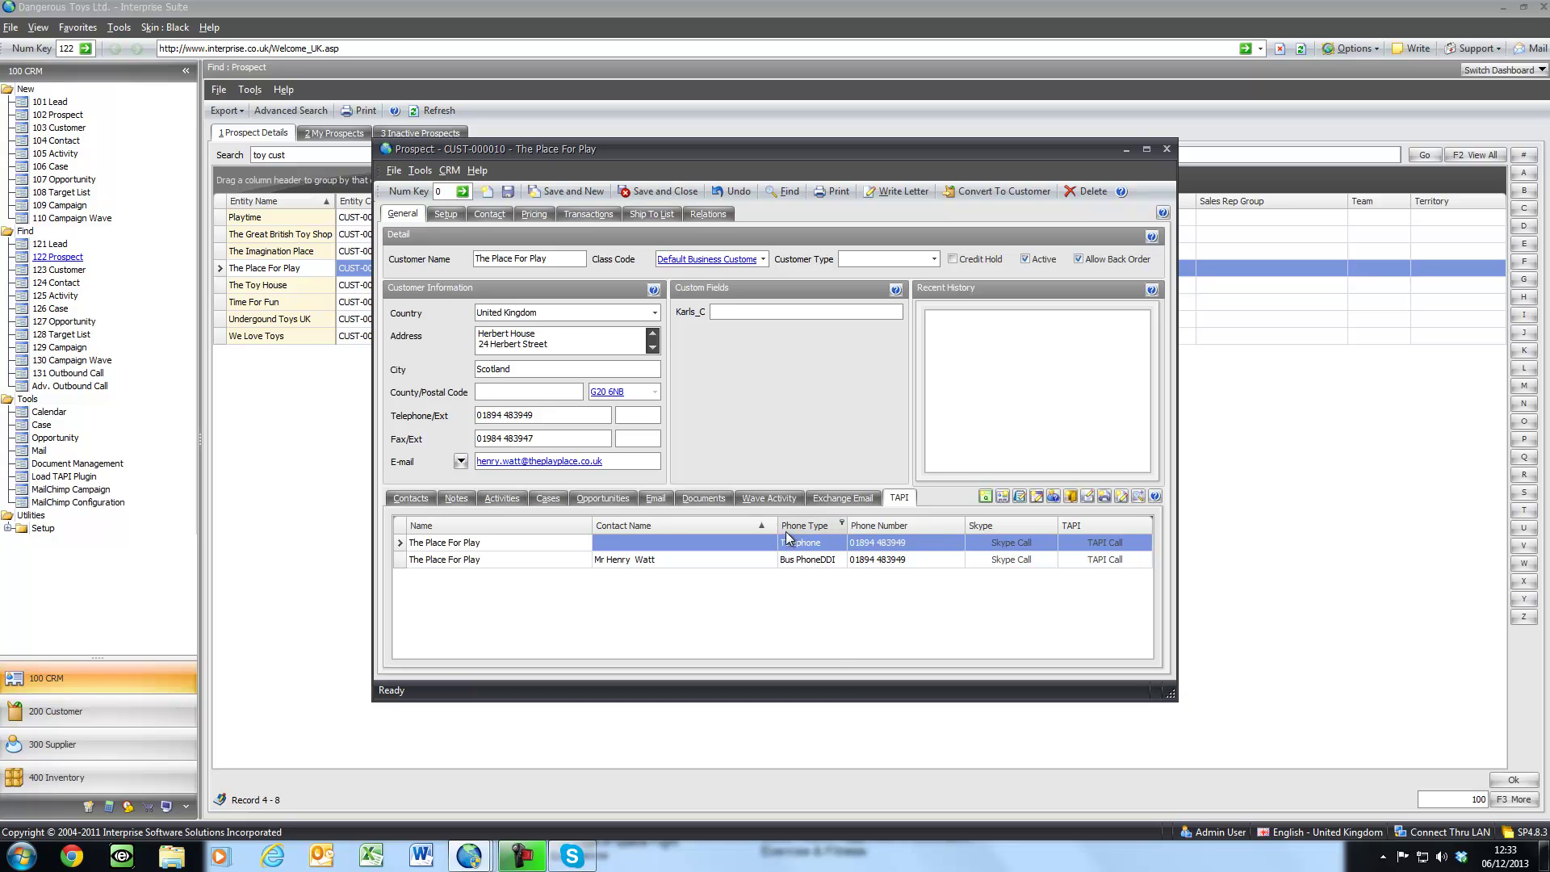
{"action": "left_click", "coordinate": [1167, 149]}
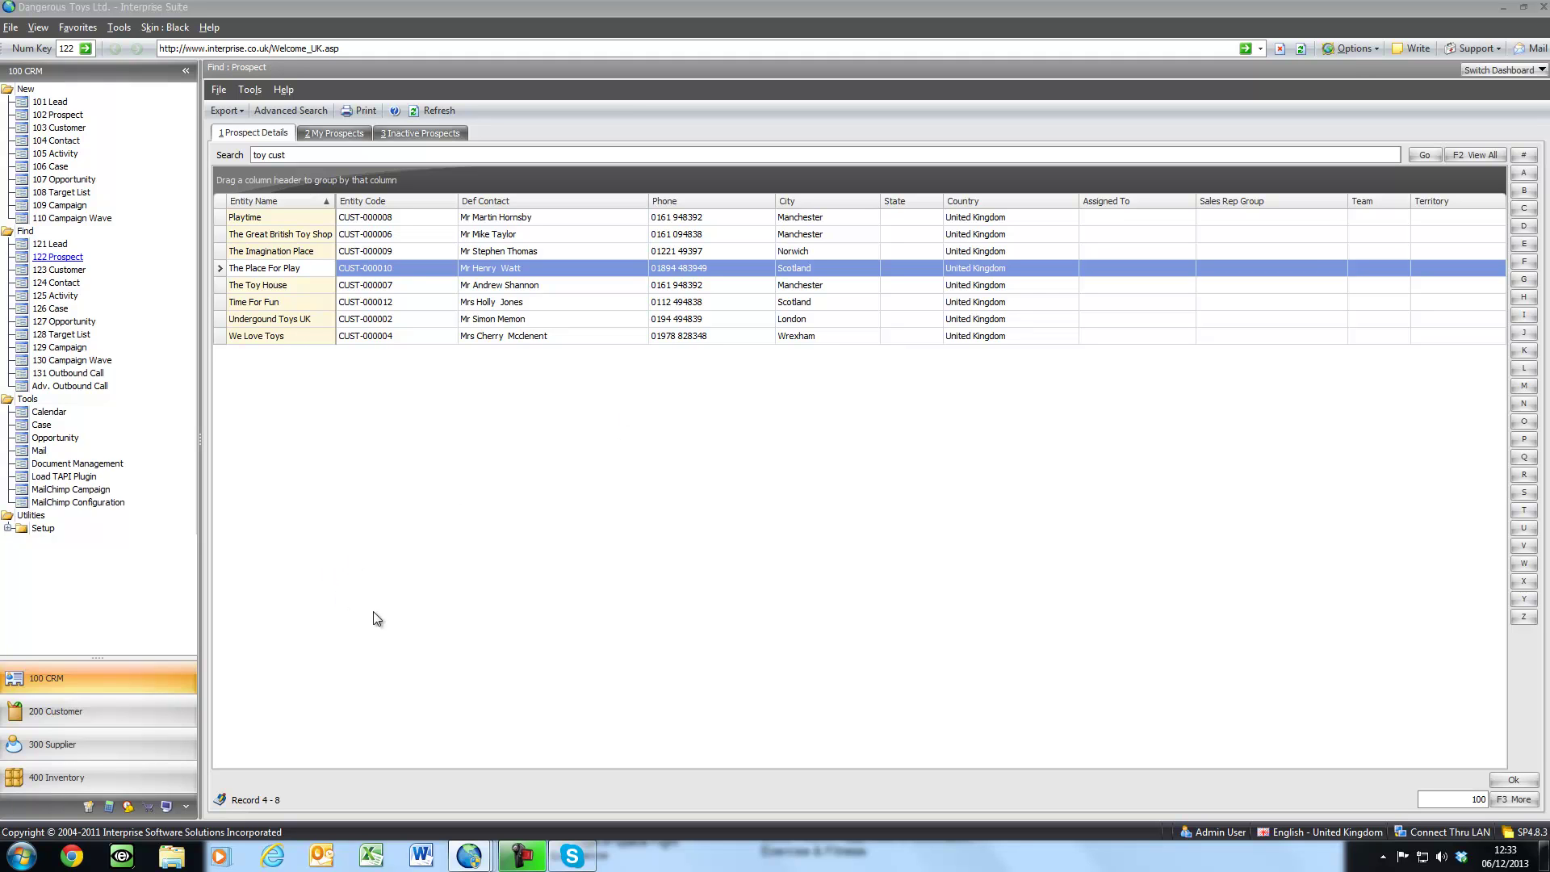
- Open the supplier A UK Supplier, view its TAPI phone list, and close the record
{"action": "left_click", "coordinate": [122, 736]}
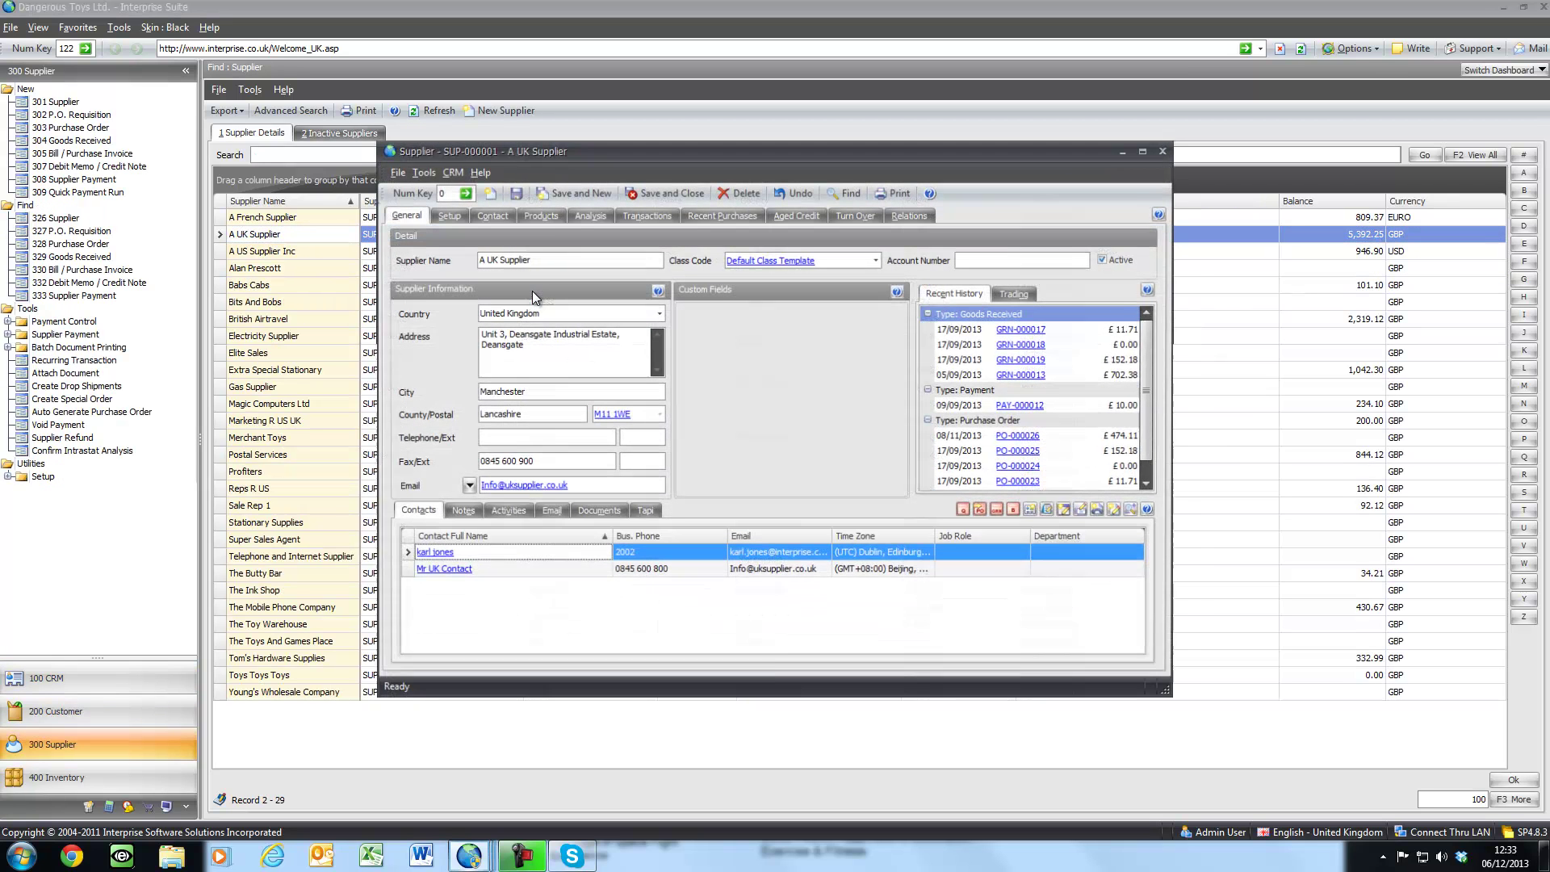
{"action": "left_click", "coordinate": [654, 513]}
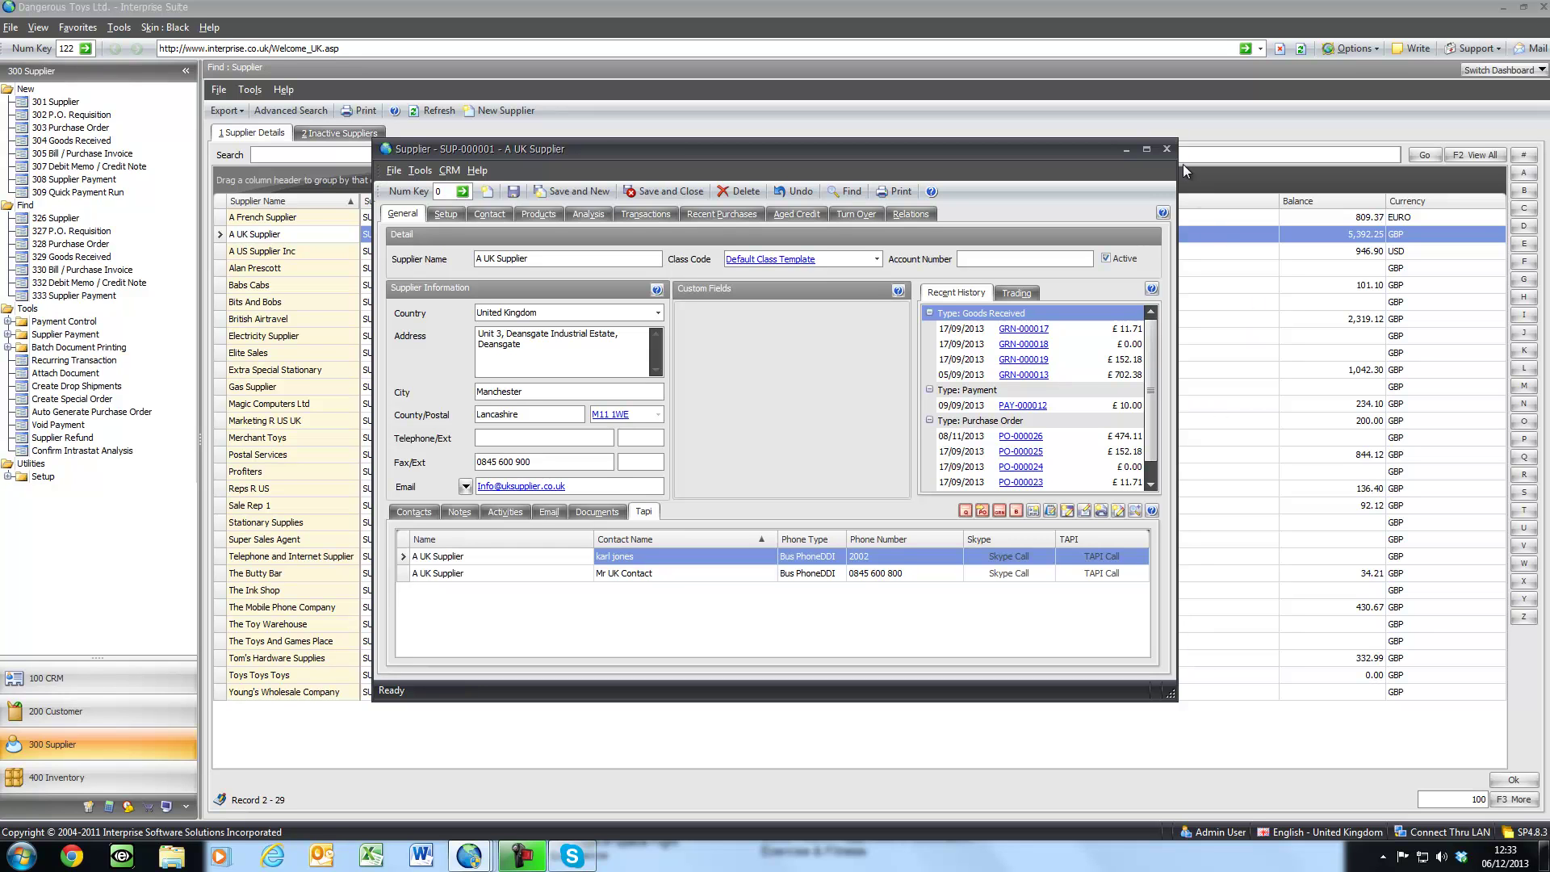
{"action": "left_click", "coordinate": [1166, 148]}
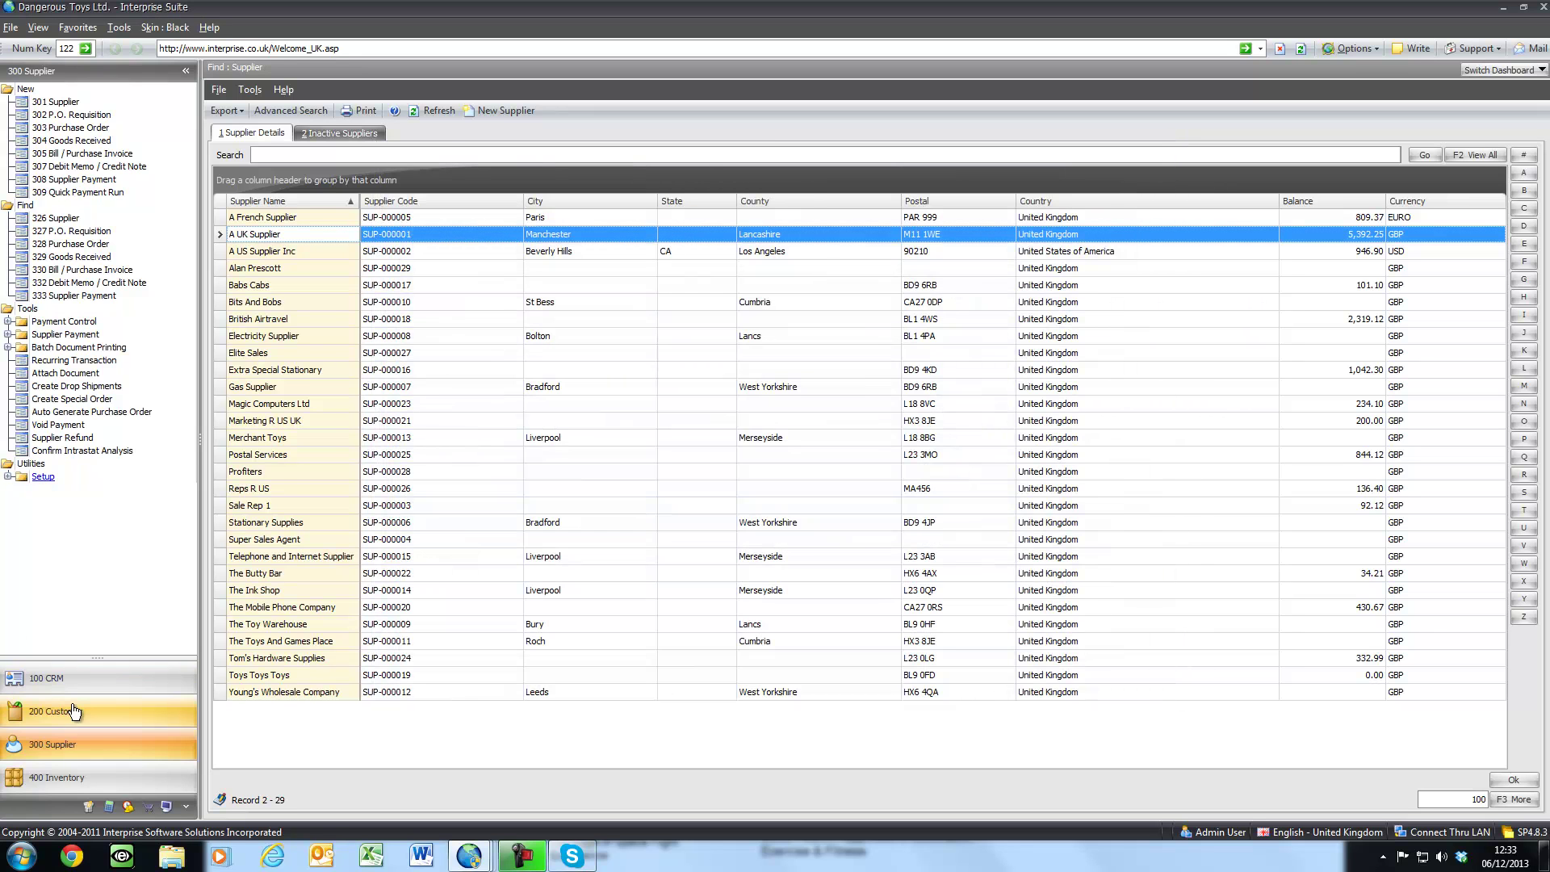
- Search the customer module's TAPI Skype Call list for "toy cus" and place a Skype call to the first named contact's Bus PhoneDDI number
{"action": "left_click", "coordinate": [96, 709]}
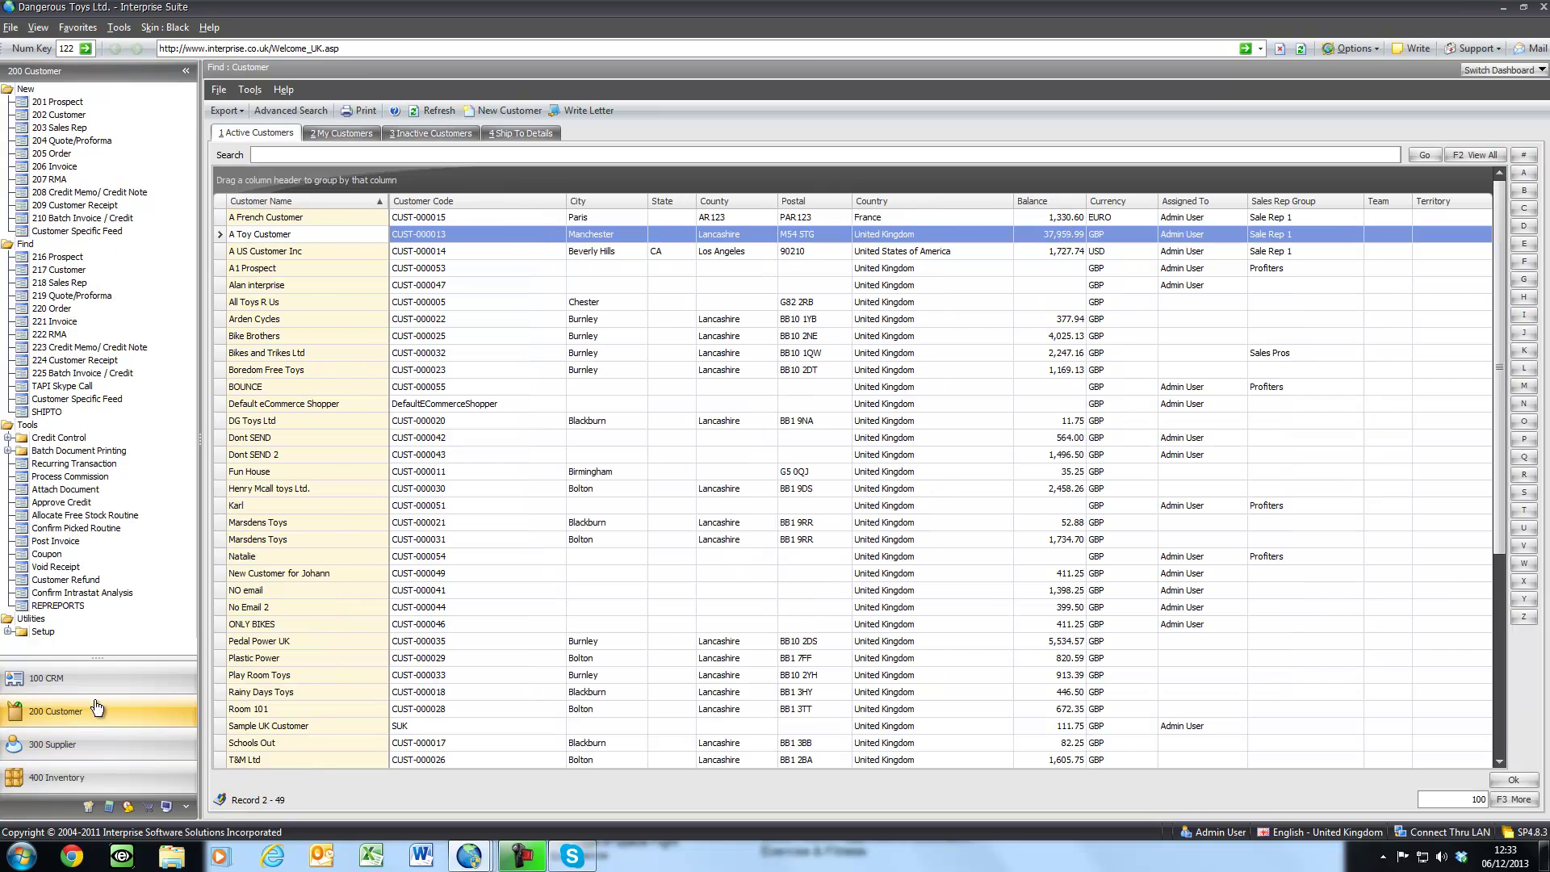
{"action": "left_click", "coordinate": [49, 386]}
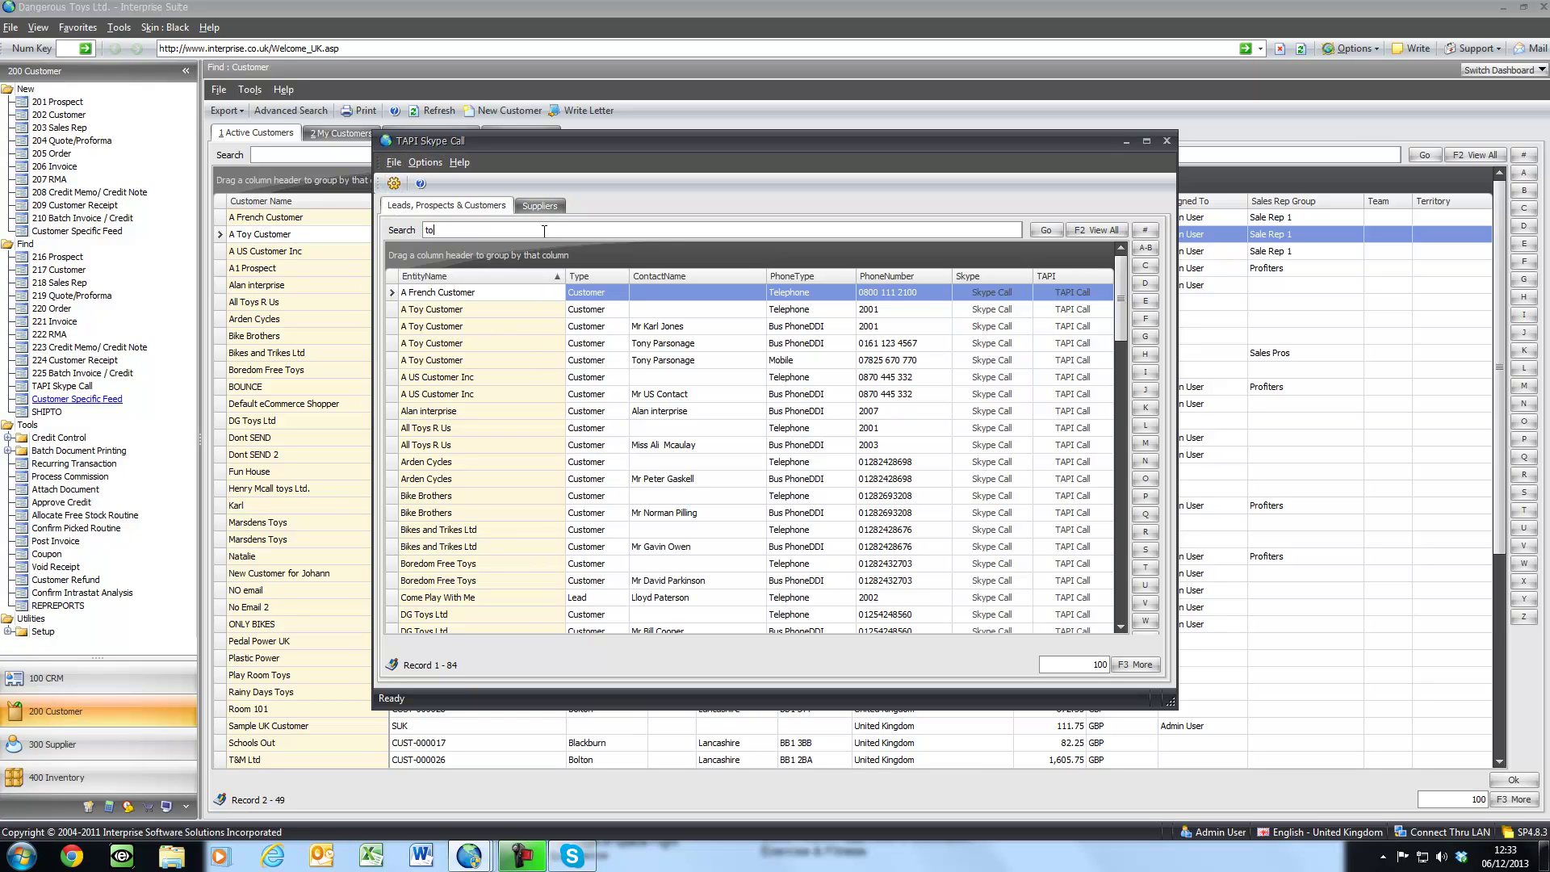
{"action": "type", "text": "mer"}
{"action": "key", "text": "BackSpace"}
{"action": "key", "text": "BackSpace"}
{"action": "key", "text": "BackSpace"}
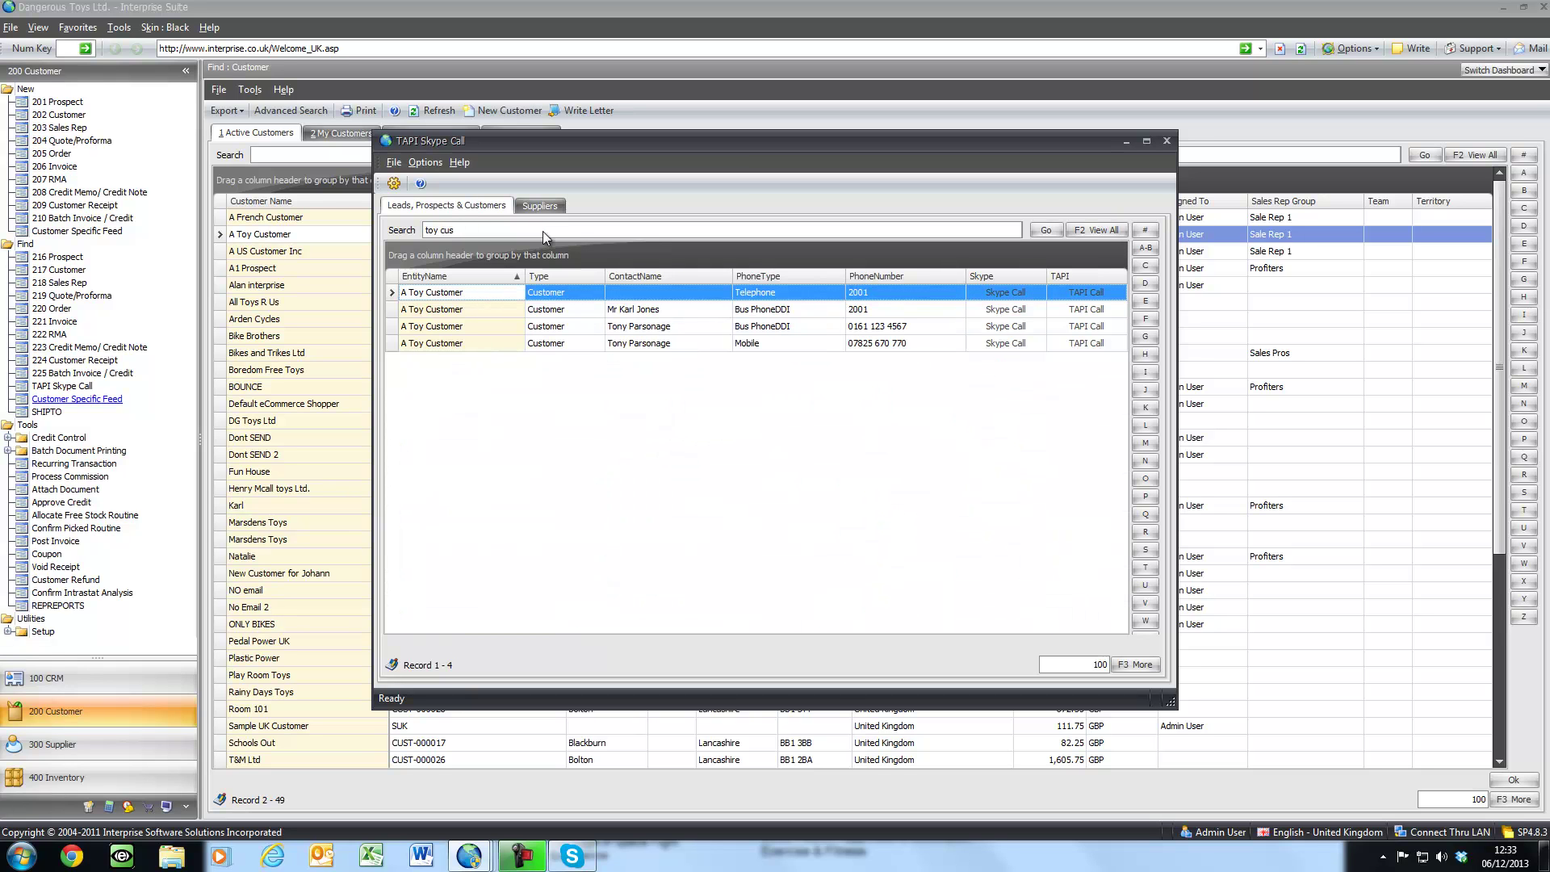
{"action": "left_click", "coordinate": [977, 311]}
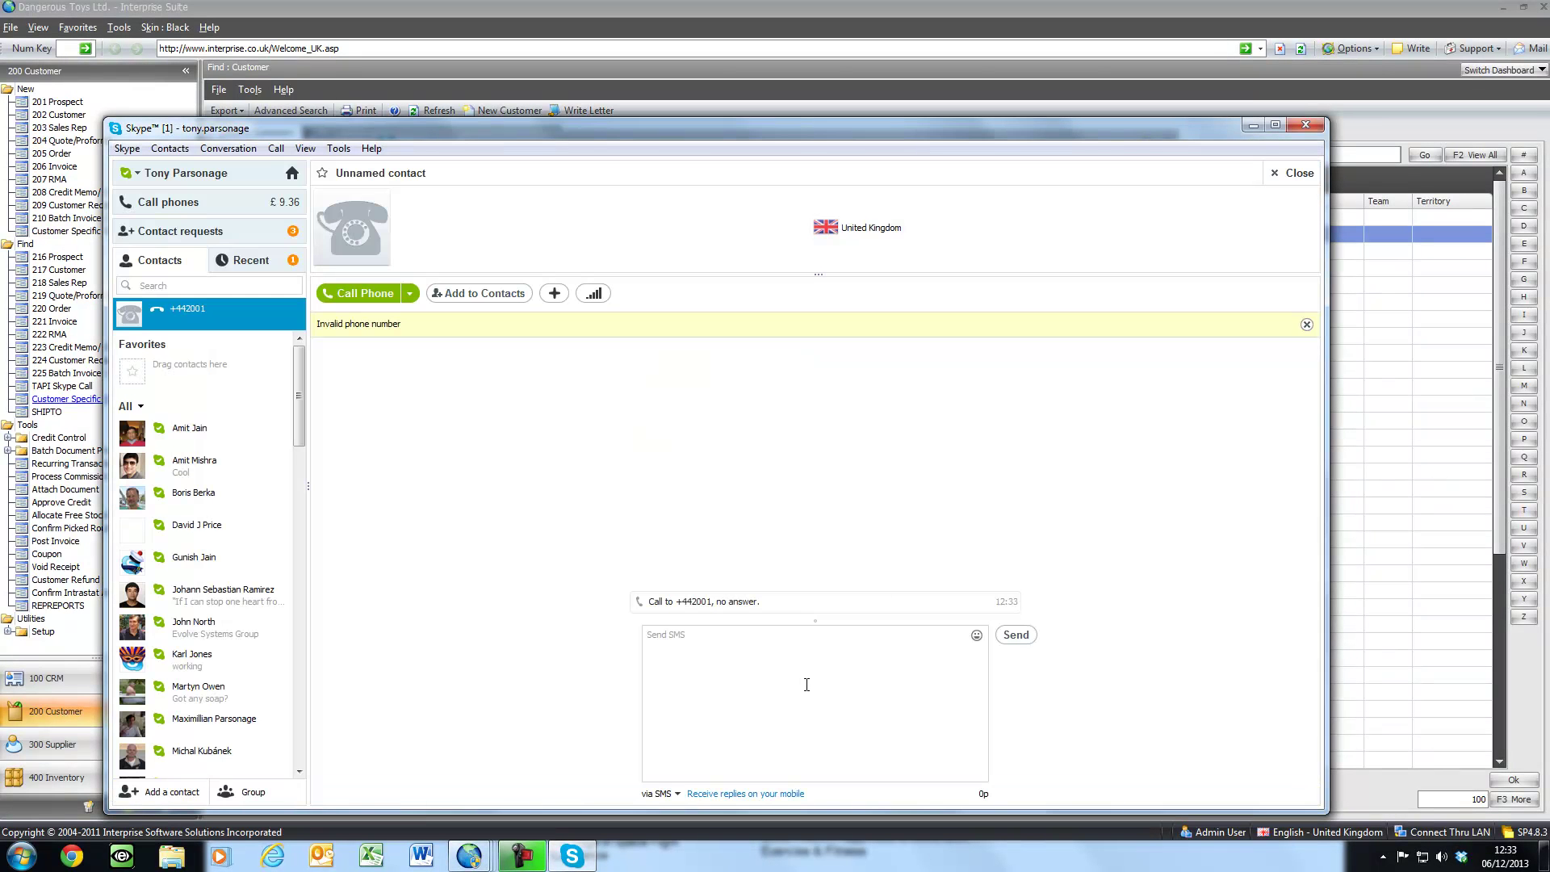
{"action": "left_click", "coordinate": [1305, 125]}
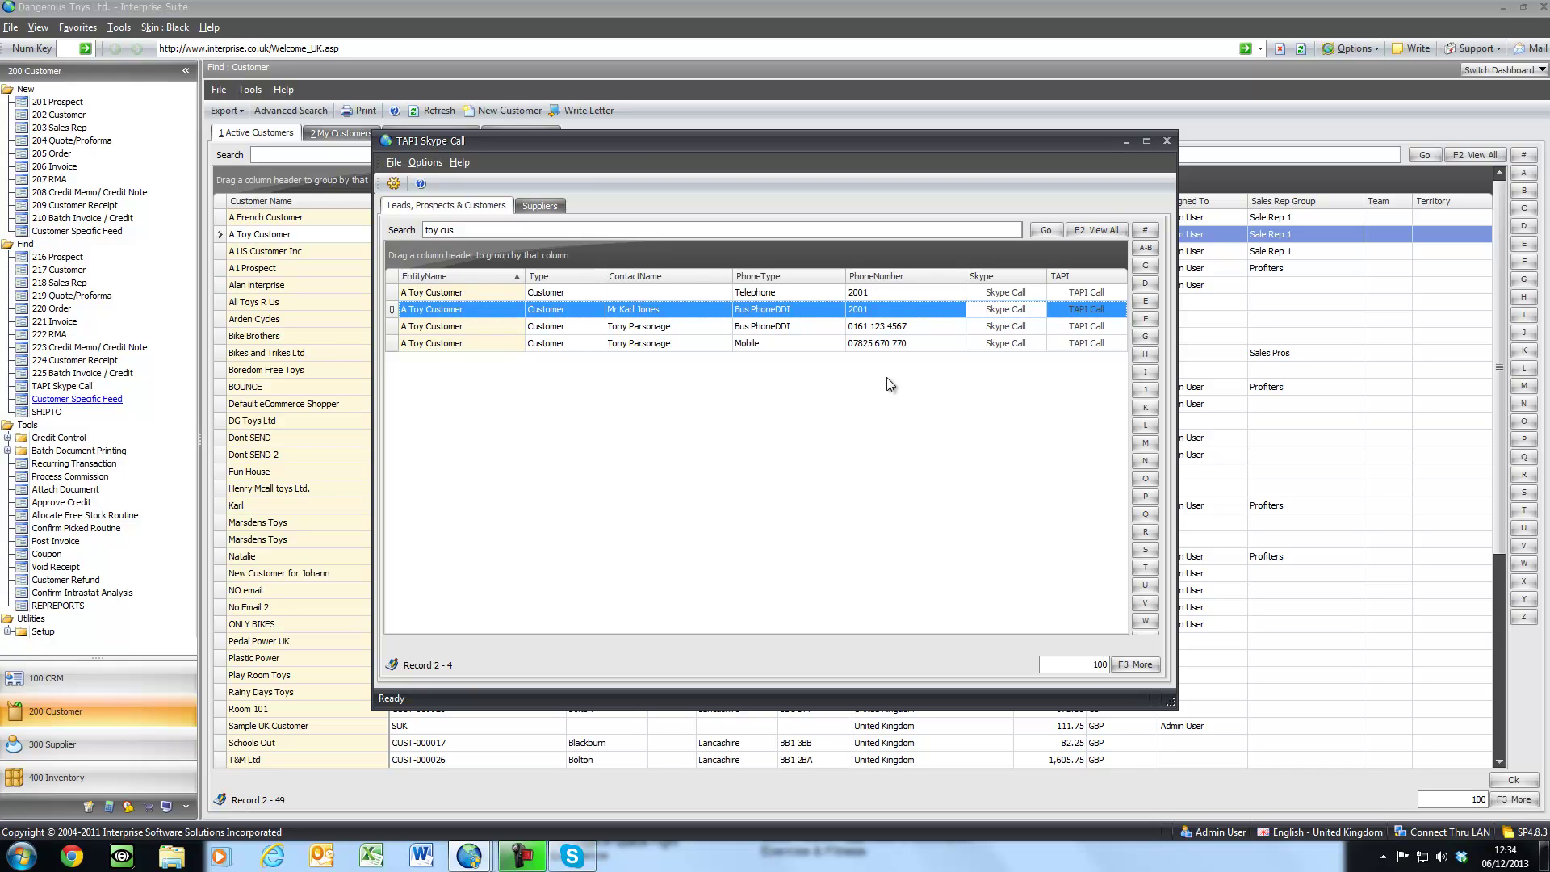
- View the suppliers' call list in TAPI Skype Call, return to the leads, prospects and customers list, and close the window
{"action": "left_click", "coordinate": [549, 206]}
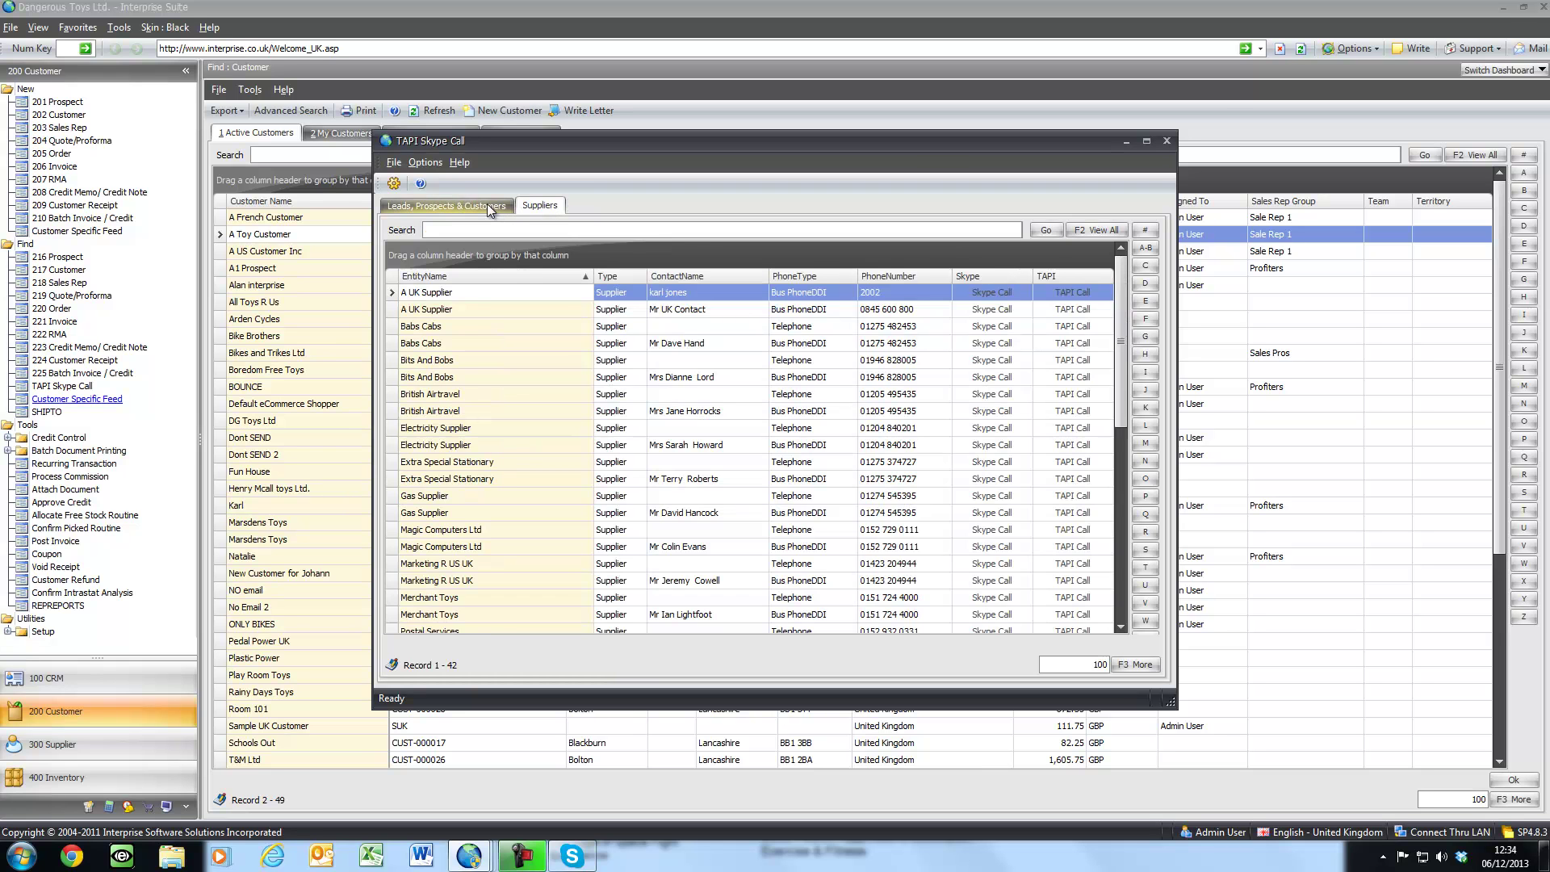
{"action": "left_click", "coordinate": [493, 212]}
{"action": "left_click", "coordinate": [1167, 140]}
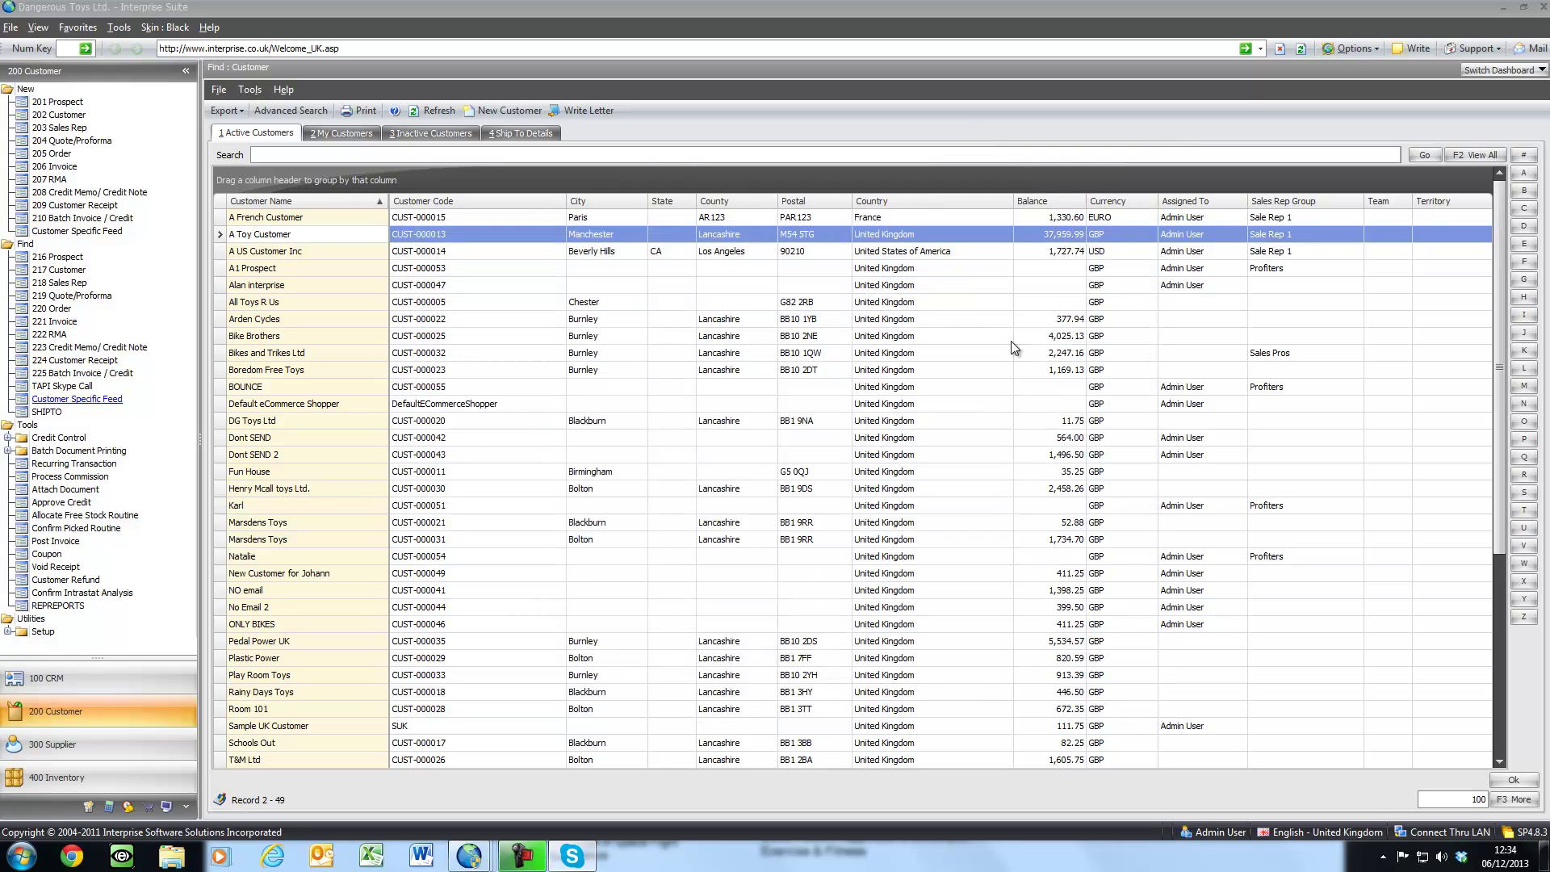